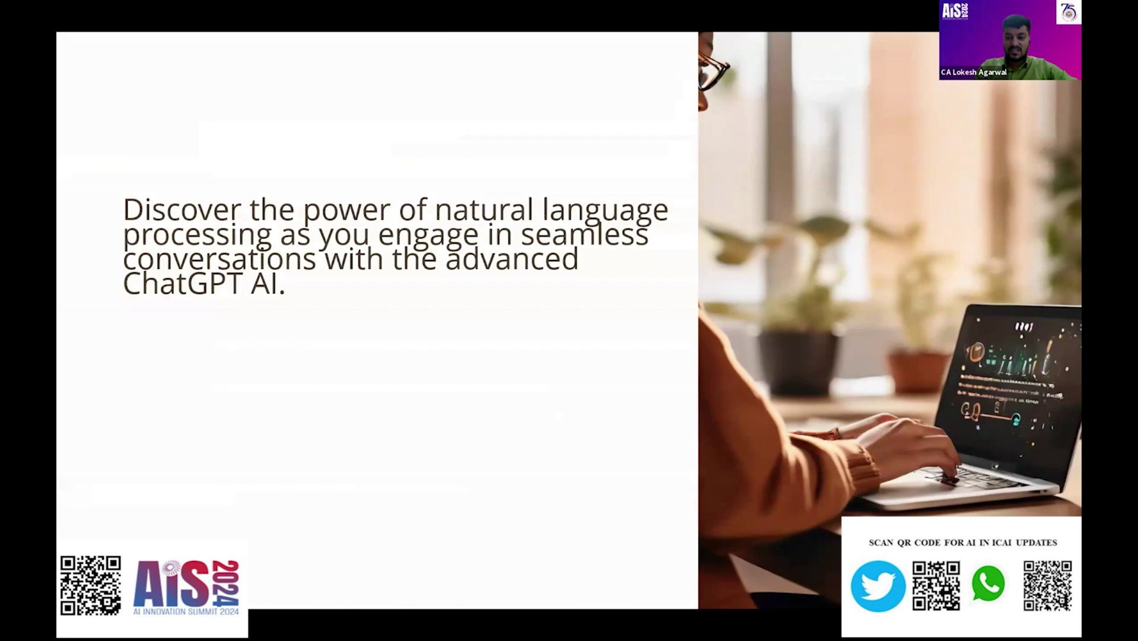
# Advance the slideshow two slides to point 3, 'Time-Saving Efficiency'
pyautogui.press('Right')
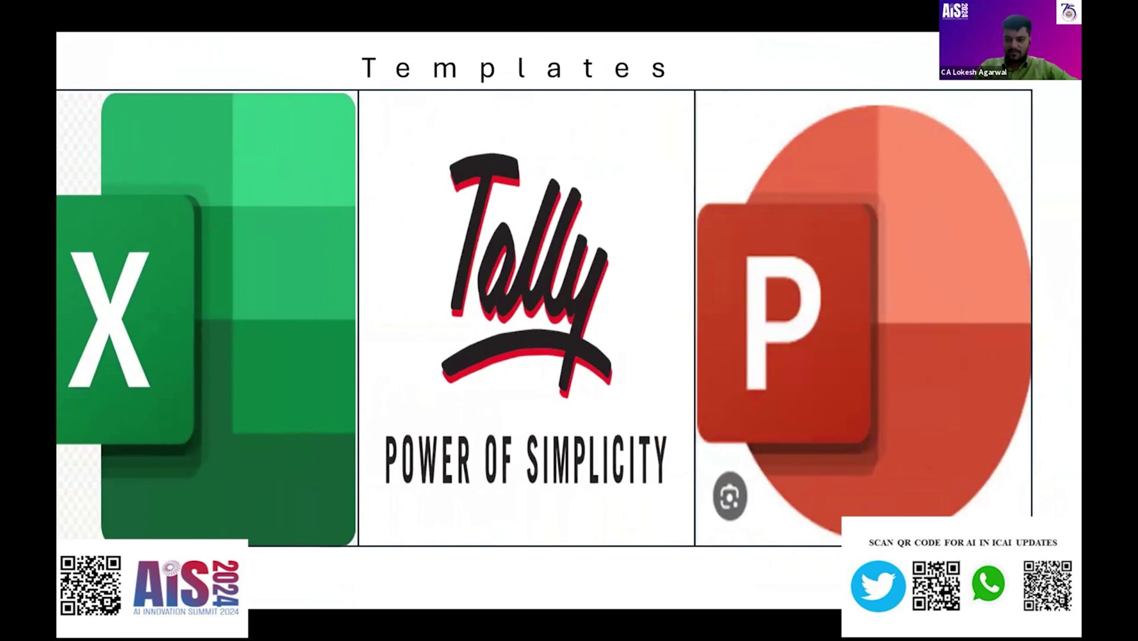
pyautogui.press('Right')
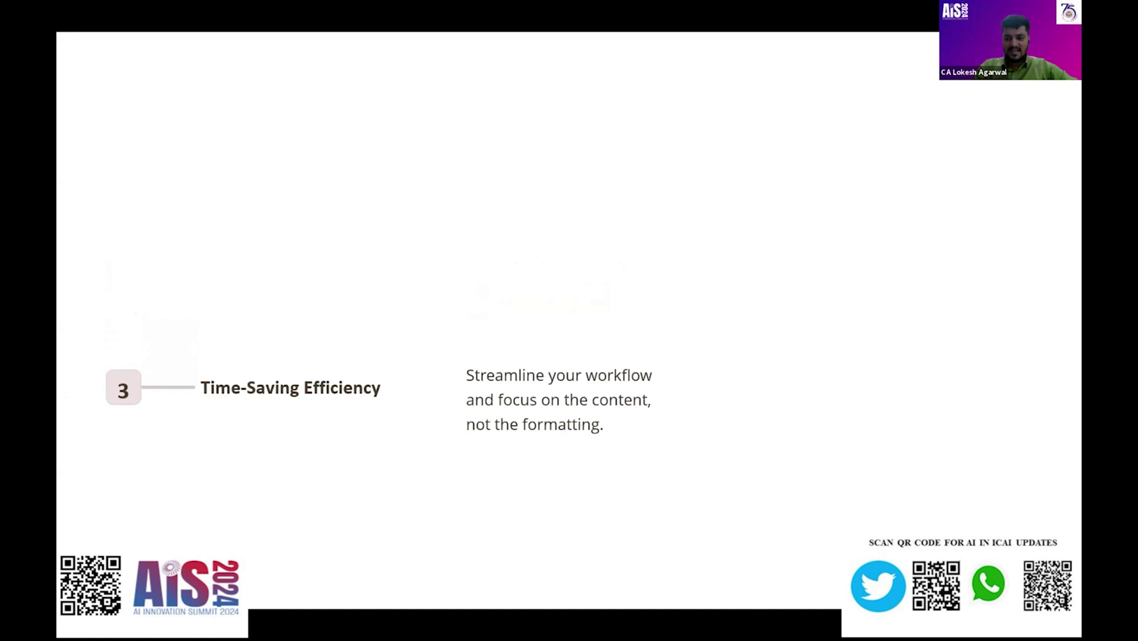
# Advance the slideshow to the 'What are we waiting for?' / 'Let's go!' slide
pyautogui.press('Right')
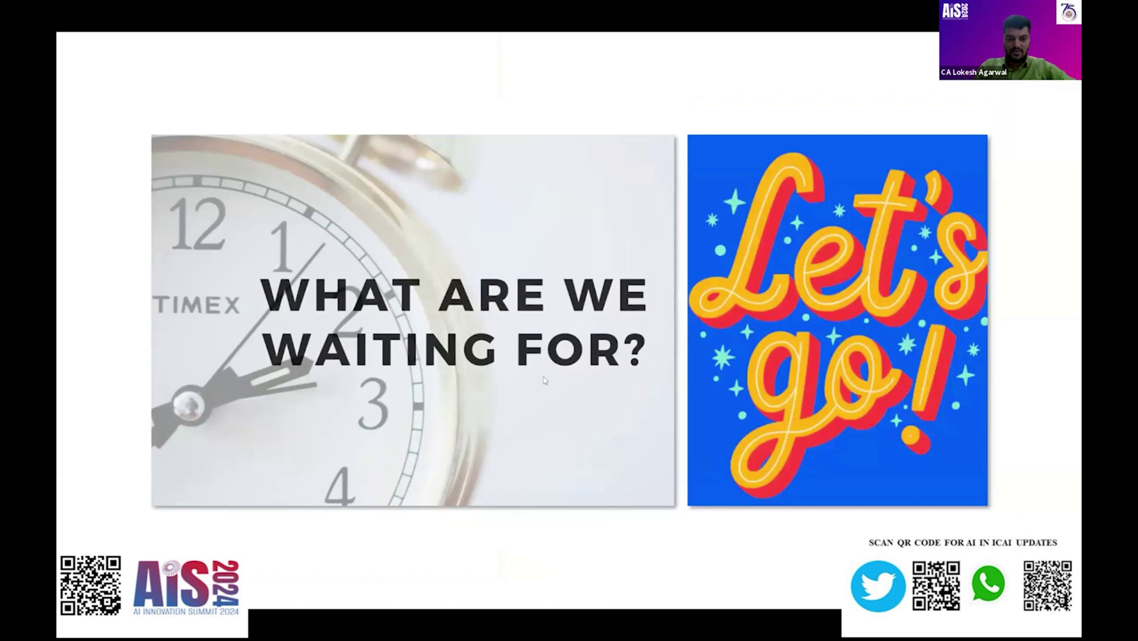
# Back in Excel, start a Data > Get Data > From File > From Folder import
pyautogui.hotkey('alt', 'Tab')
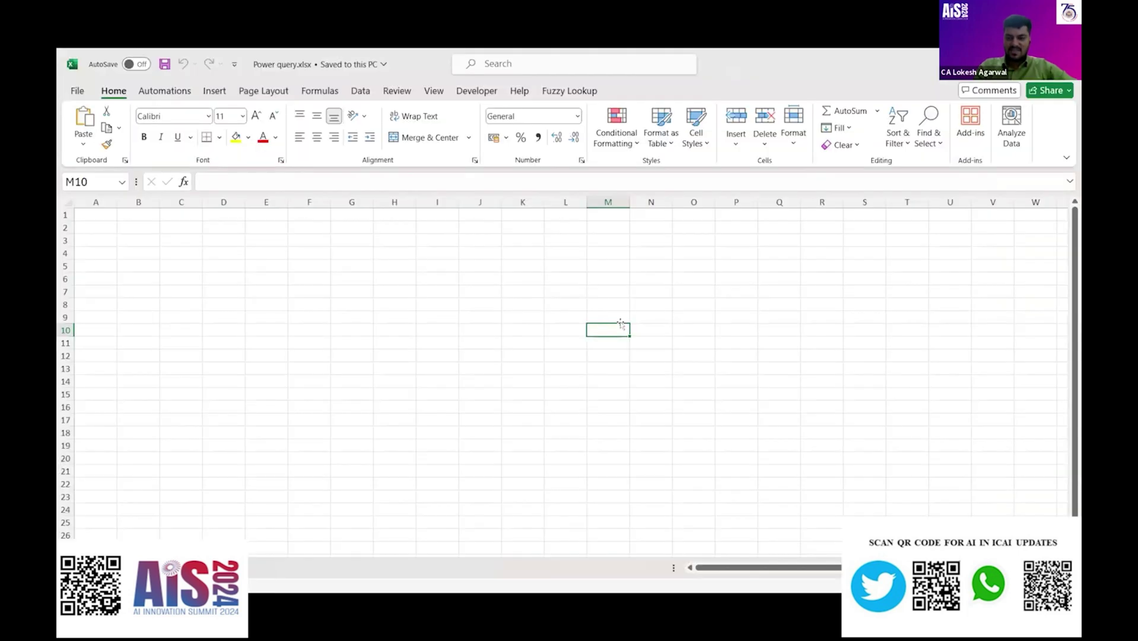
pyautogui.click(359, 91)
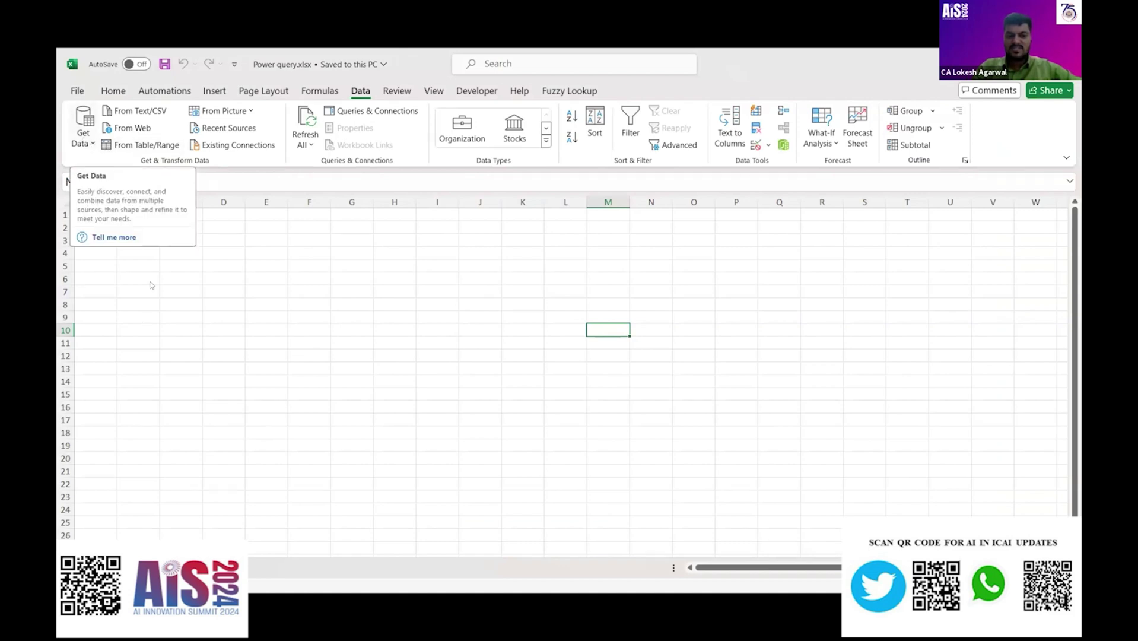
pyautogui.click(83, 138)
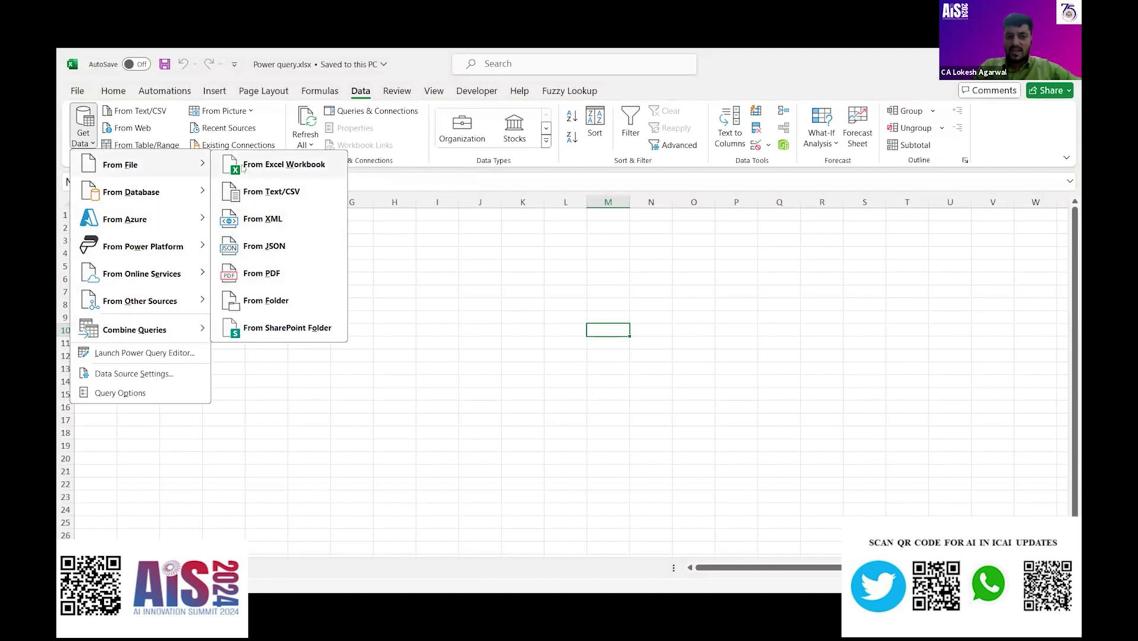
pyautogui.click(279, 301)
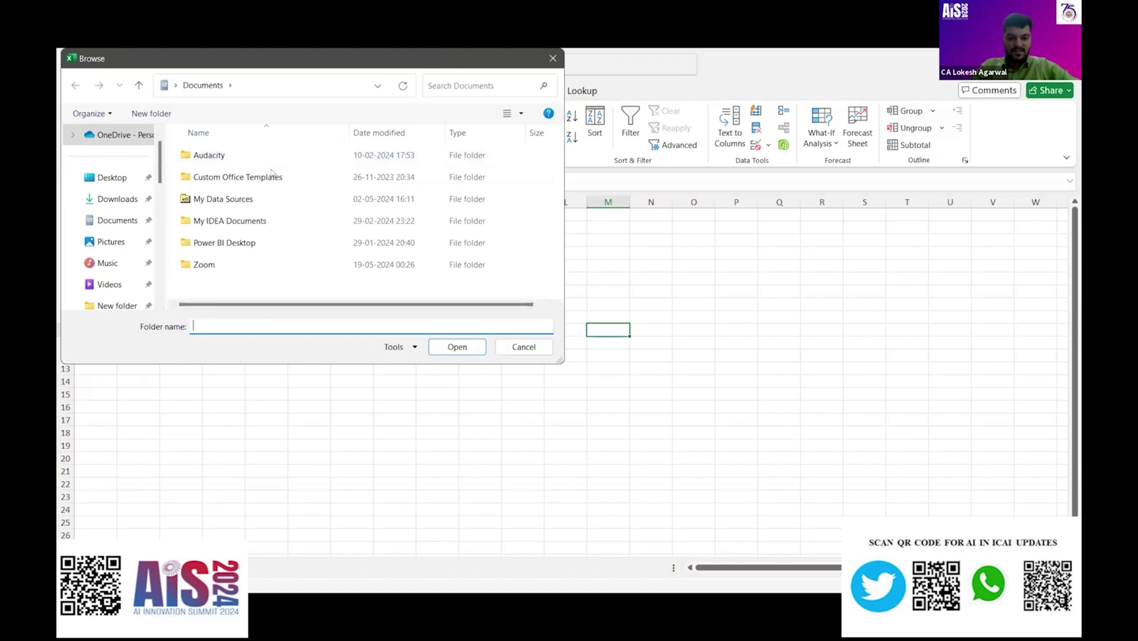
# Copy the RETURN\New folder path from File Explorer into the folder picker and open it
pyautogui.hotkey('alt', 'Tab')
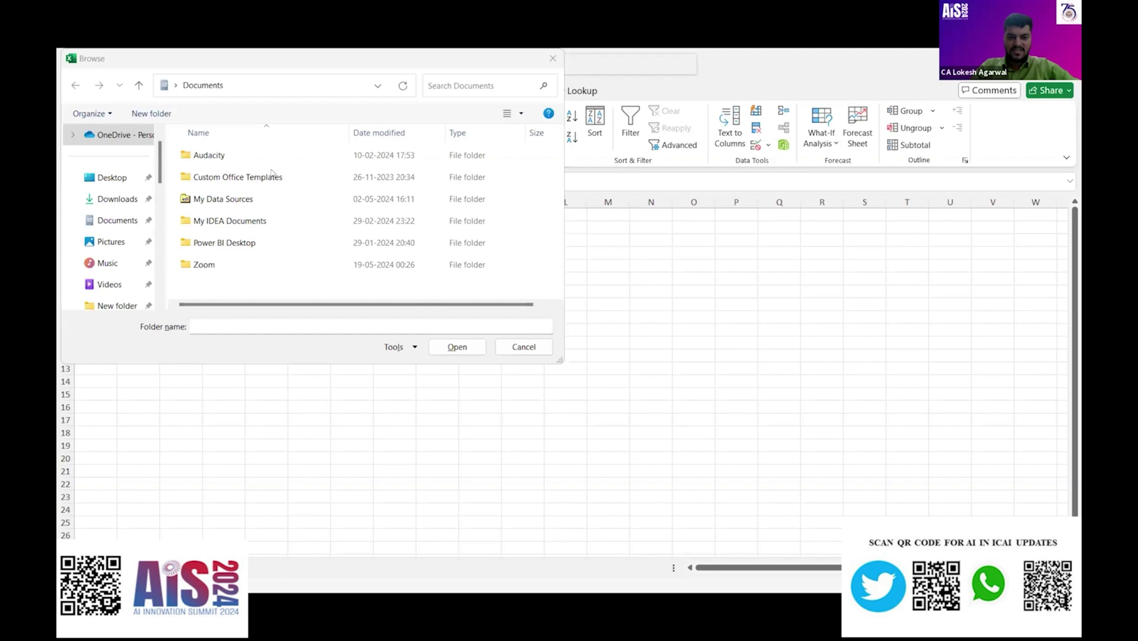
pyautogui.hotkey('alt', 'Tab')
pyautogui.hotkey('alt', 'd')
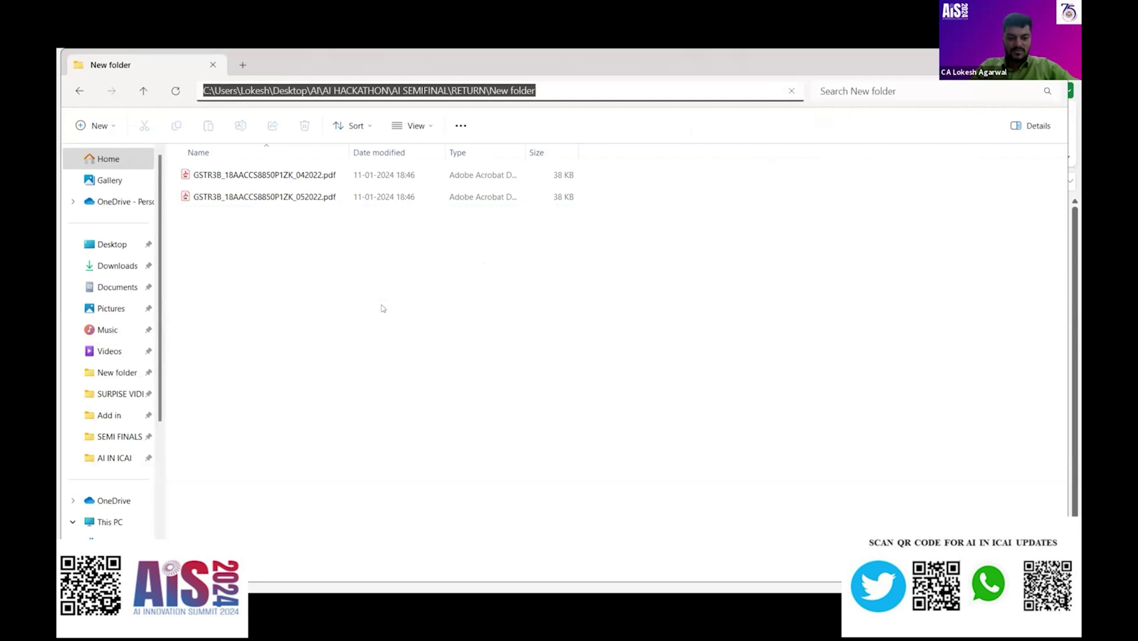
pyautogui.hotkey('ctrl', 'c')
pyautogui.hotkey('alt', 'Tab')
pyautogui.hotkey('ctrl', 'v')
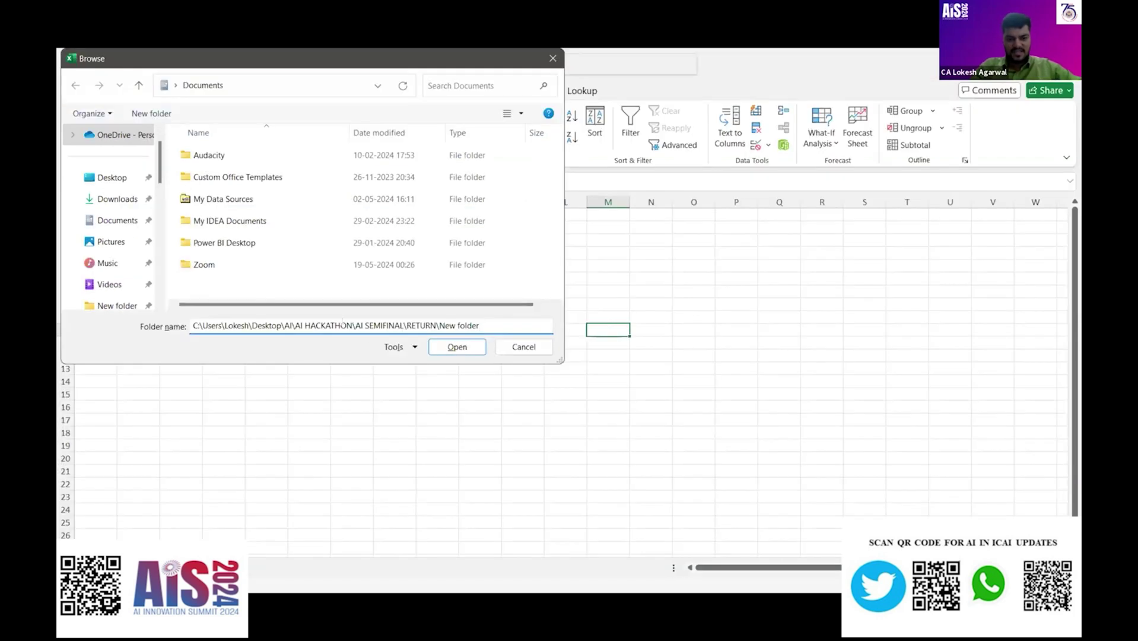
pyautogui.click(441, 352)
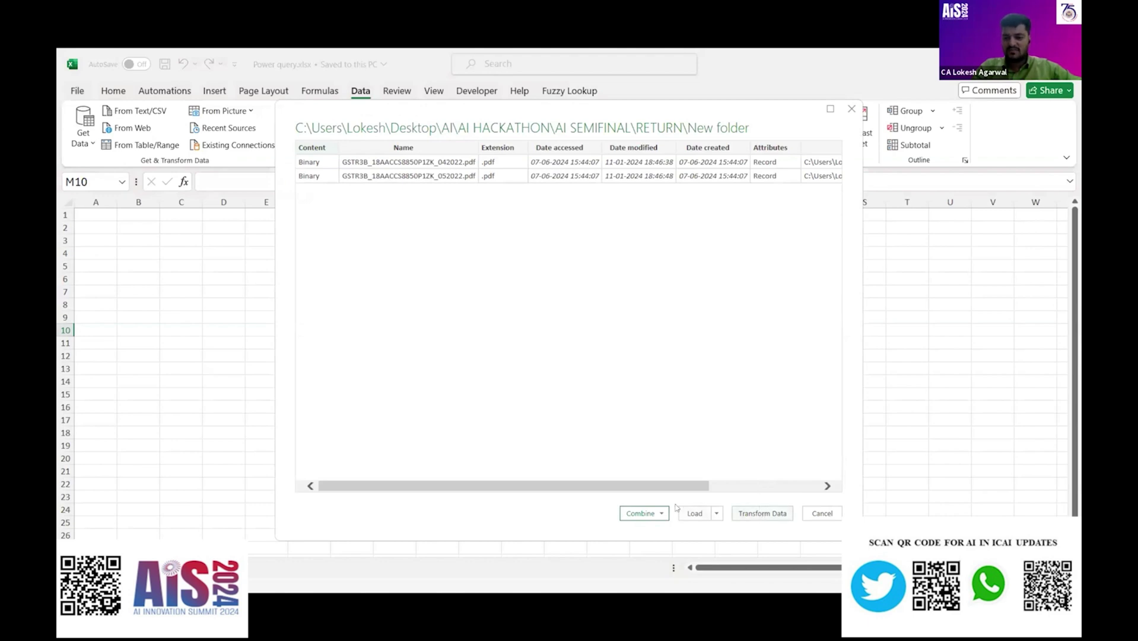
# Load the folder's file list into Power Query Editor with Transform Data, checking the PDFs in Explorer
pyautogui.click(752, 518)
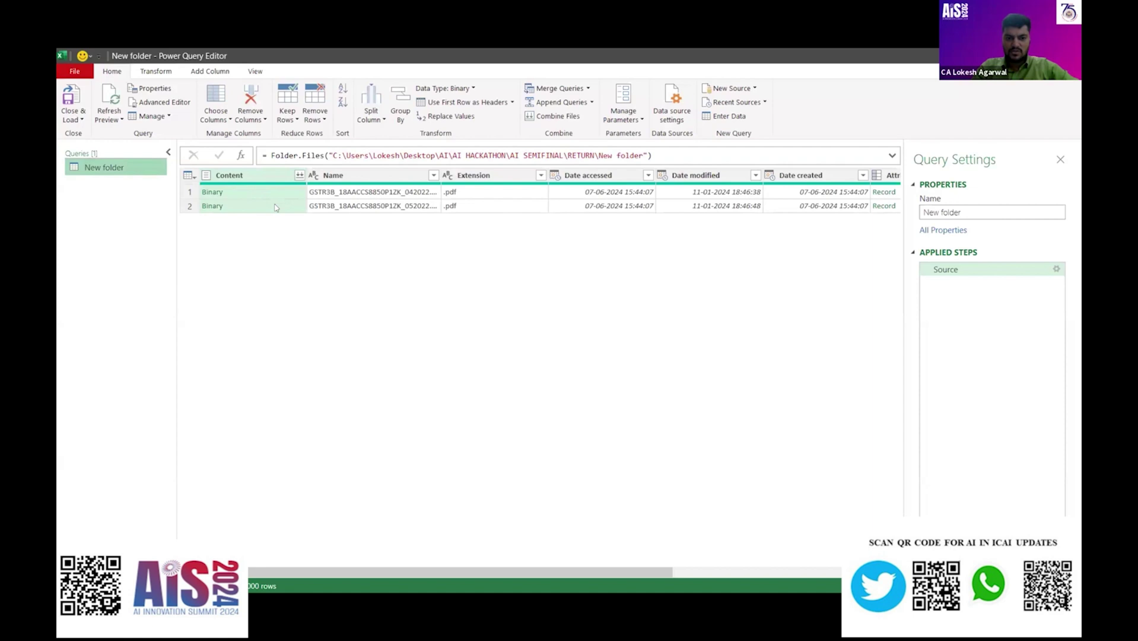
pyautogui.hotkey('alt', 'Tab')
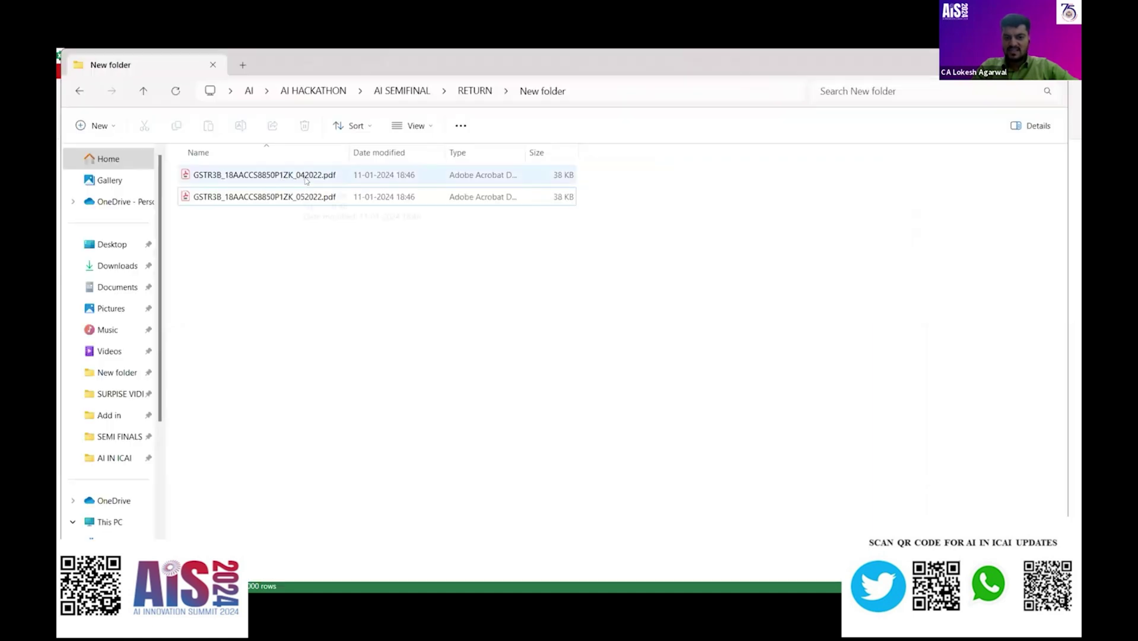
pyautogui.click(299, 205)
pyautogui.click(312, 310)
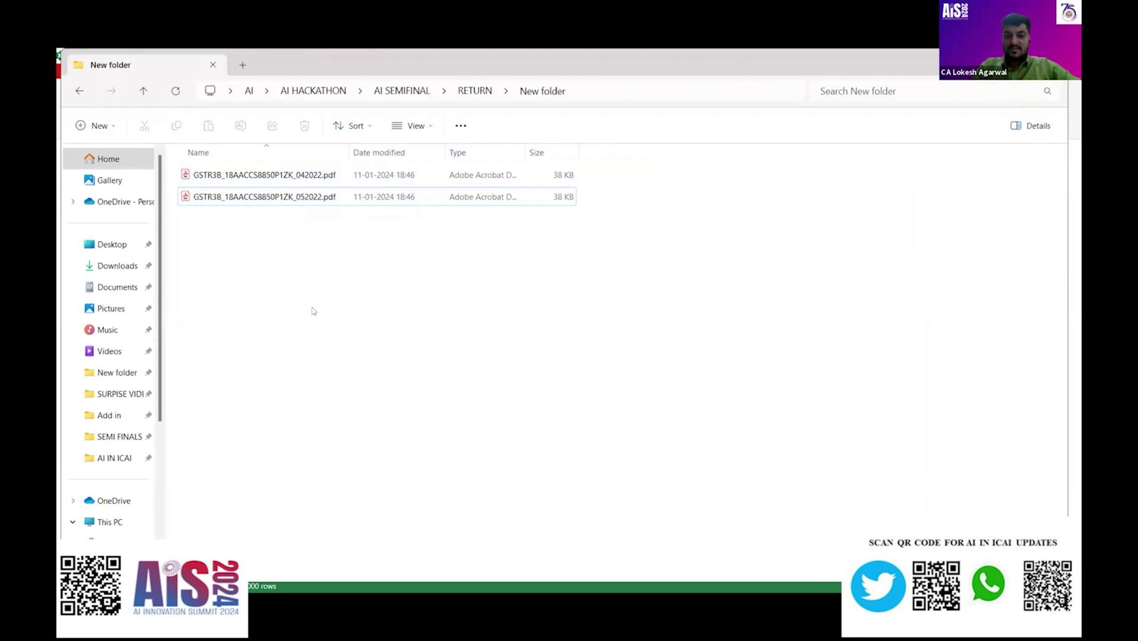
pyautogui.hotkey('alt', 'Tab')
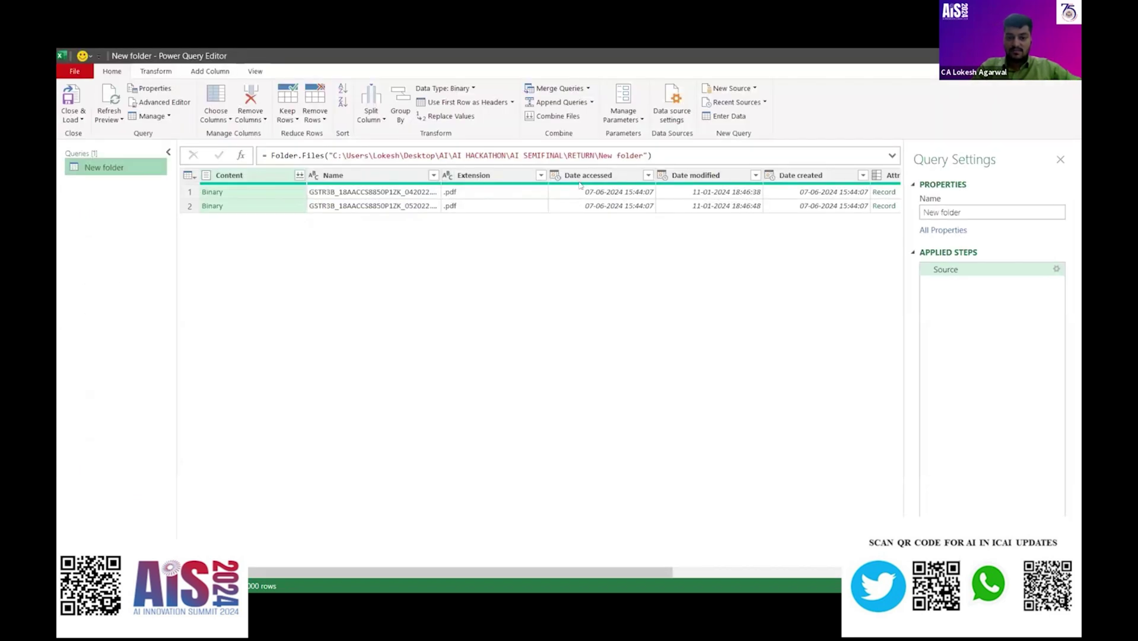
pyautogui.click(300, 175)
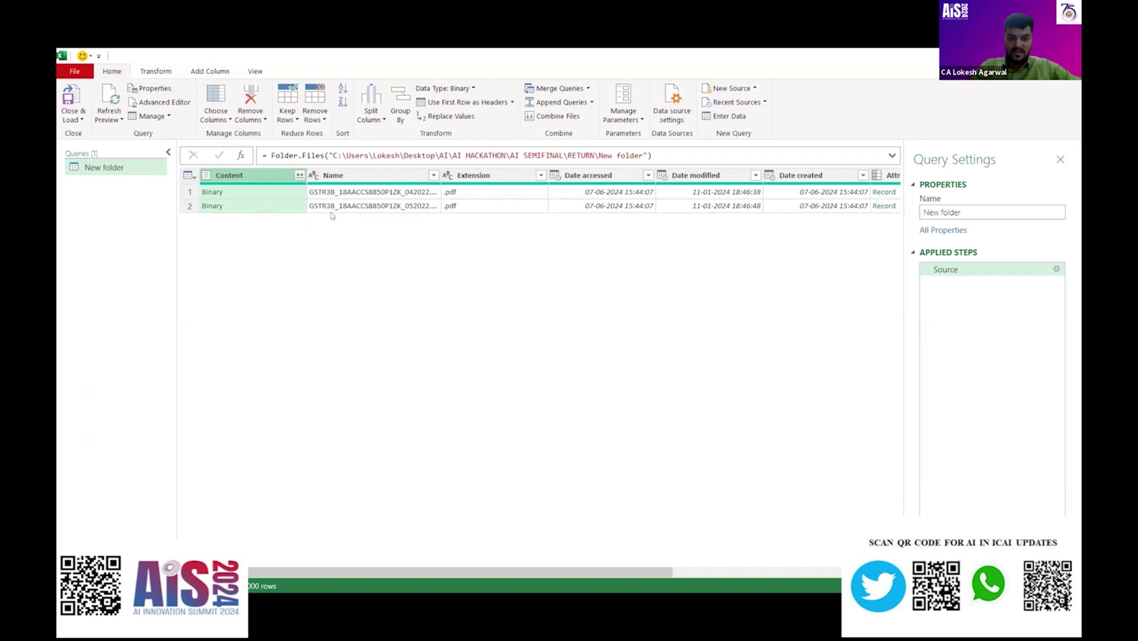
# Combine the PDF files using the Table010 (Page 2) tax table as the sample
pyautogui.click(300, 176)
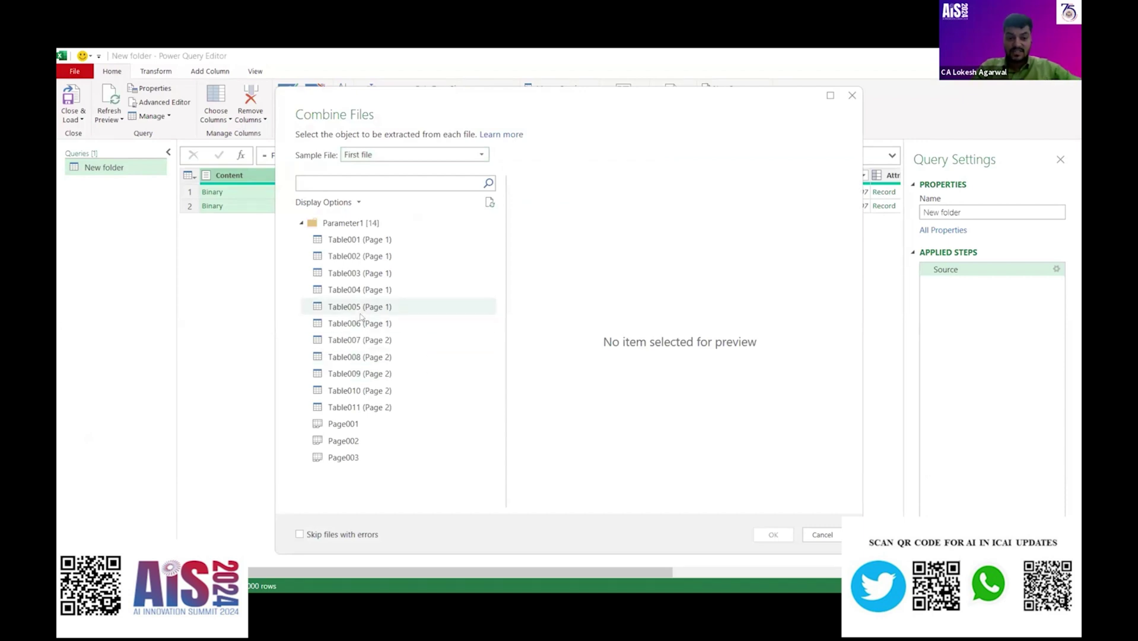
pyautogui.press('Down')
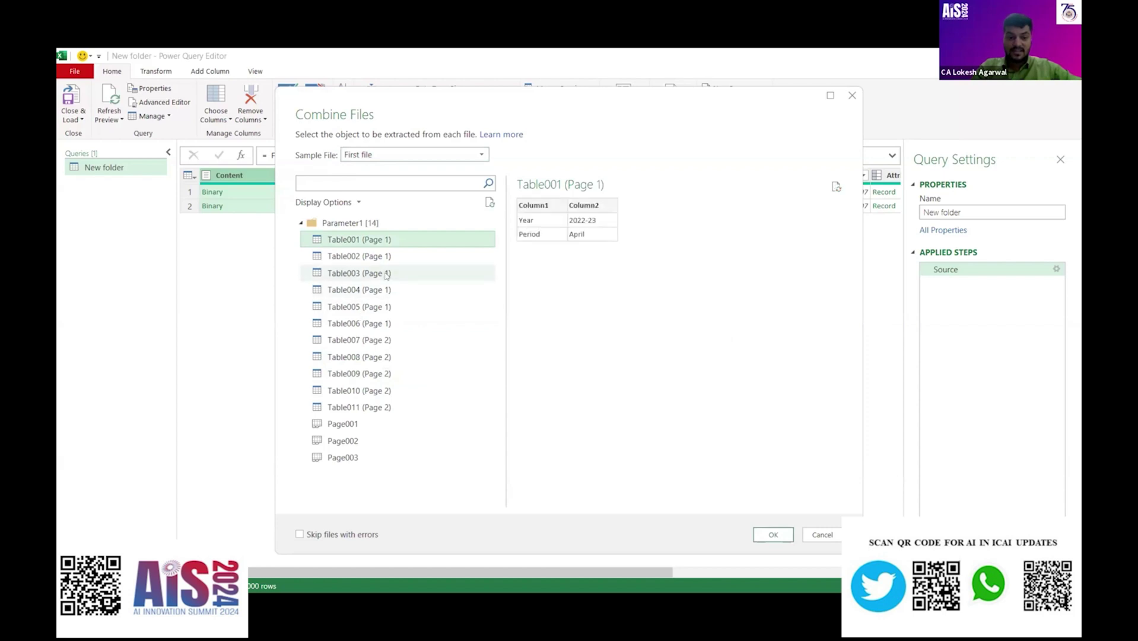
pyautogui.press('Down')
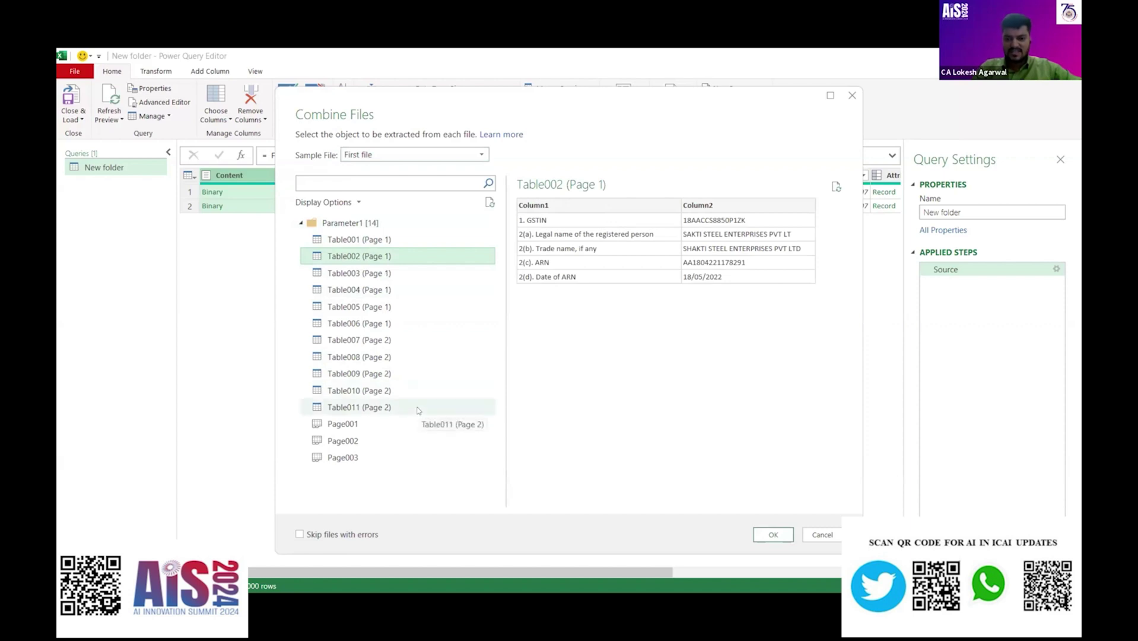
pyautogui.click(376, 393)
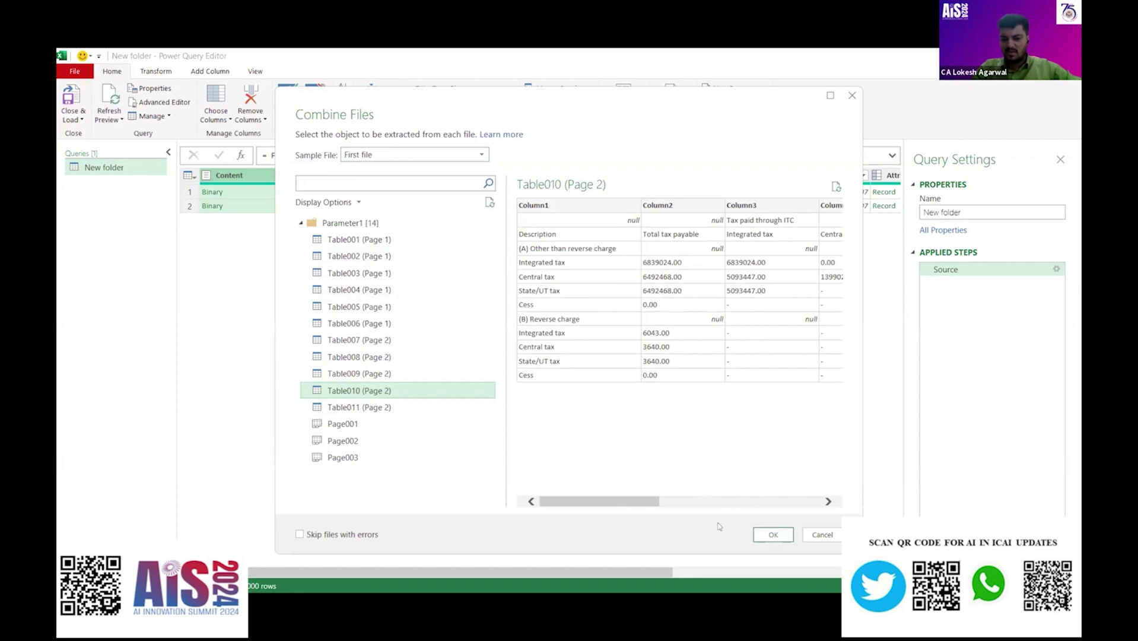
pyautogui.click(770, 535)
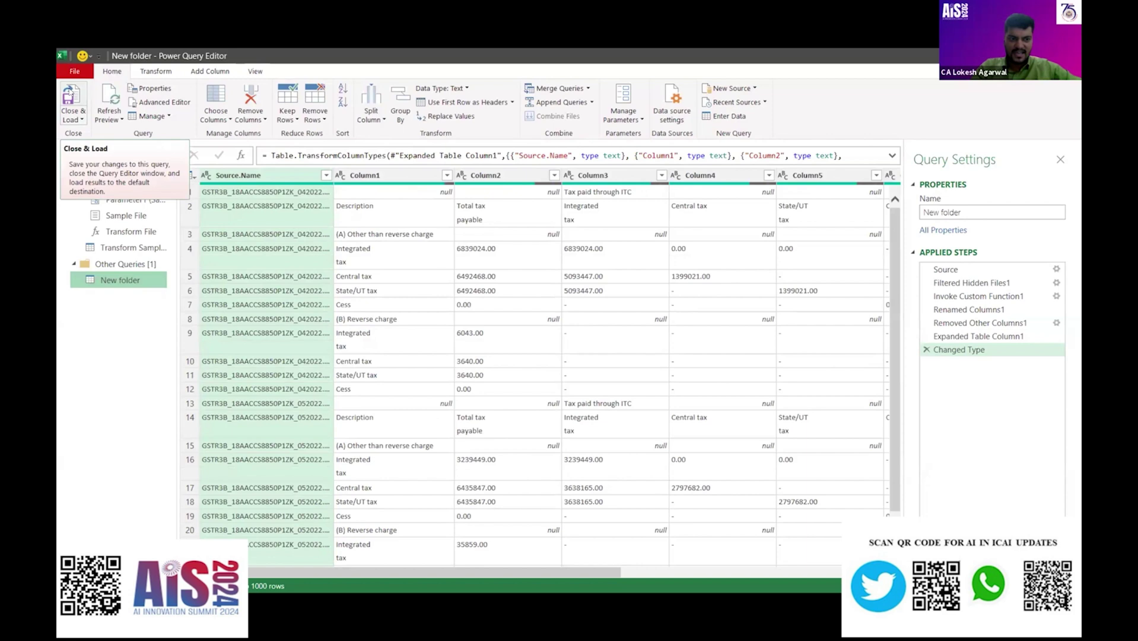
# Close & Load the query to the sheet, then try removing Source.Name and dismiss the warning
pyautogui.click(70, 107)
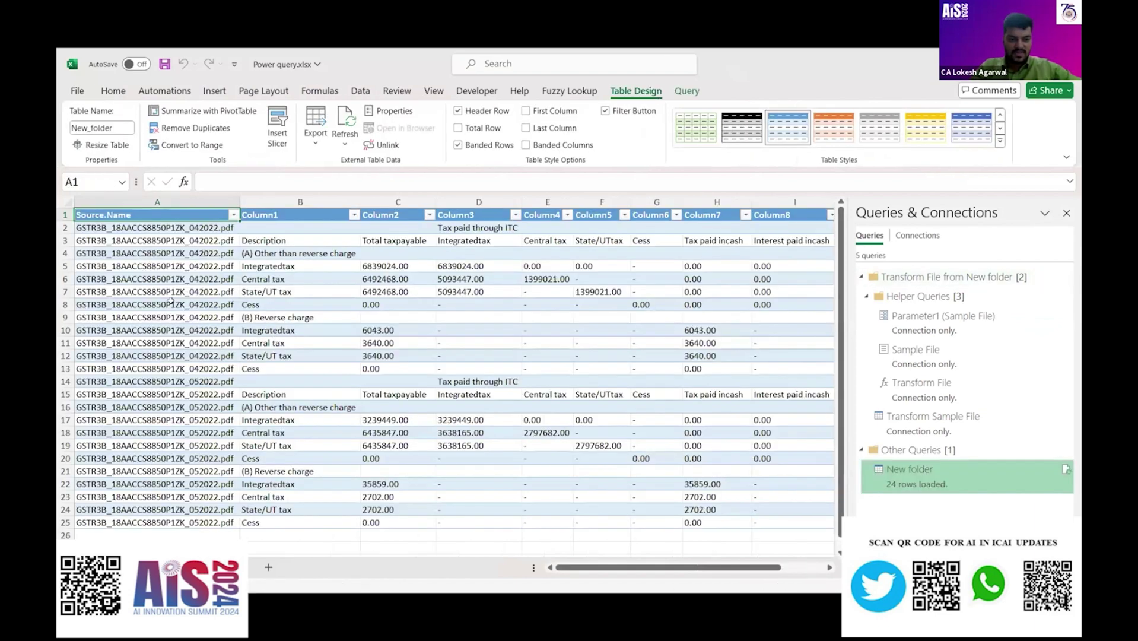
pyautogui.hotkey('ctrl', 'space')
pyautogui.hotkey('ctrl', '-')
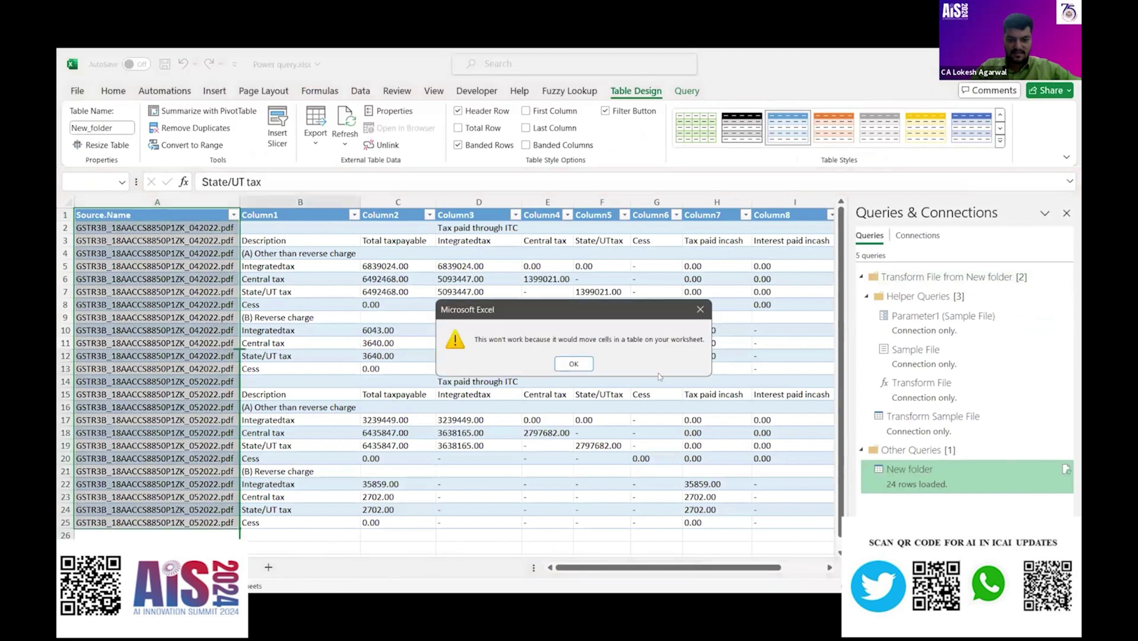
pyautogui.press('Return')
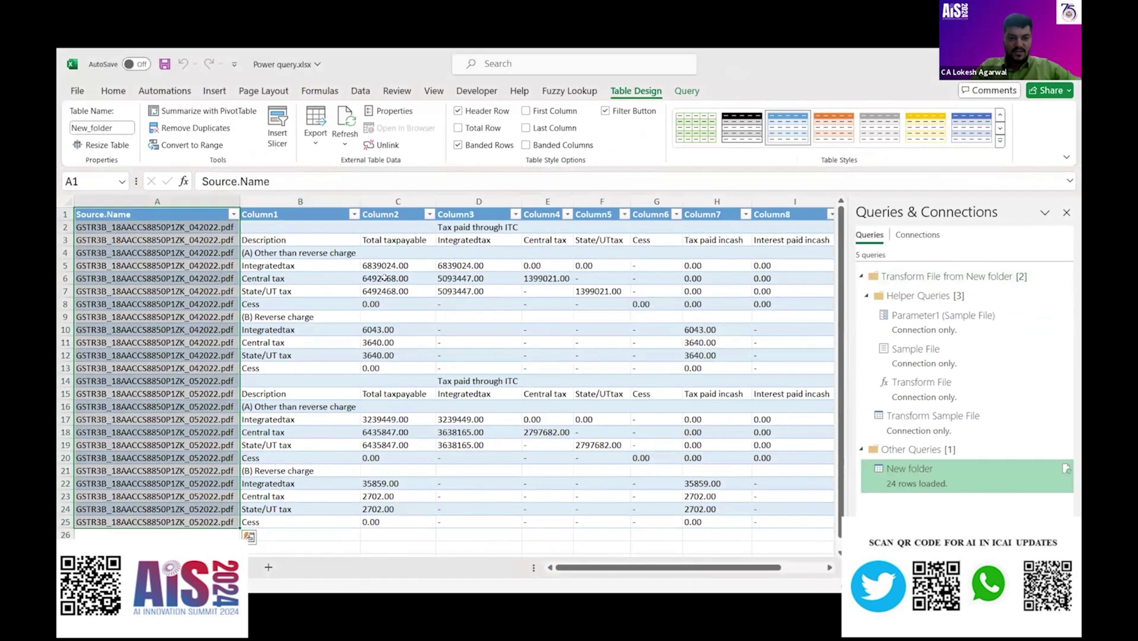
pyautogui.press('Right')
pyautogui.press('Down')
pyautogui.press('Down')
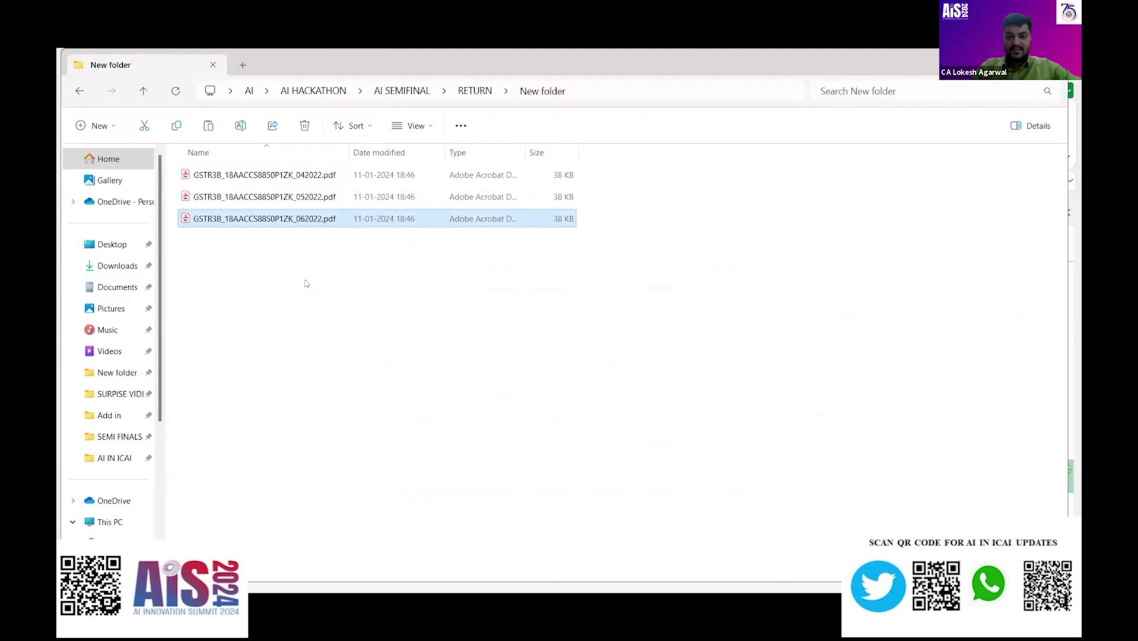
# Refresh the query in Excel to pull in the new 062022 PDF's rows and review them
pyautogui.hotkey('alt', 'Tab')
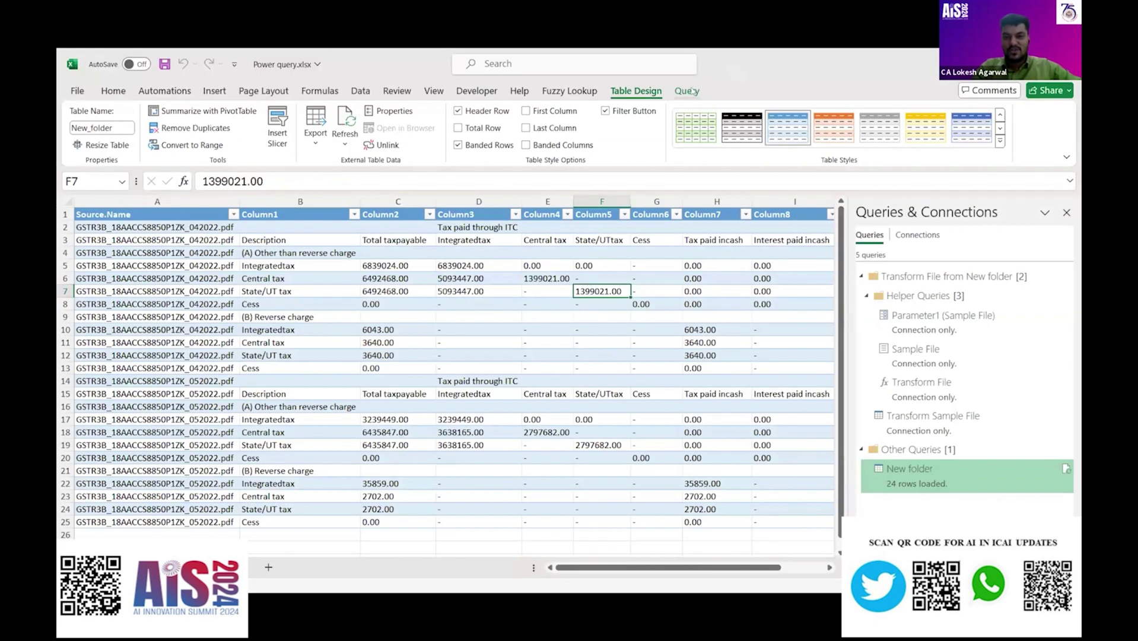
pyautogui.click(692, 90)
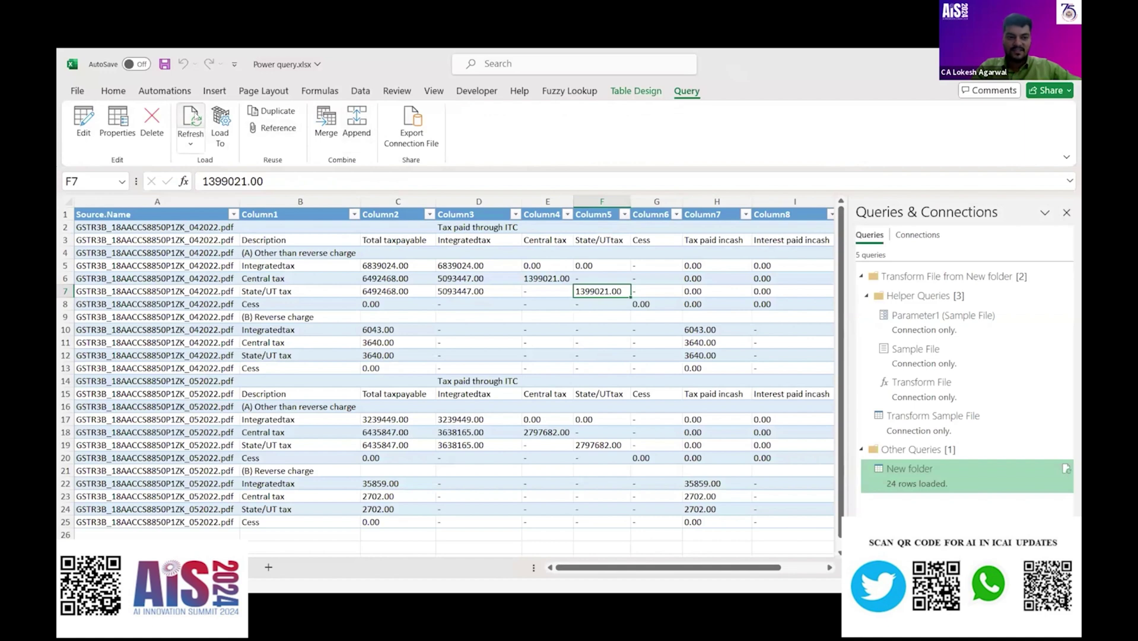
pyautogui.click(191, 118)
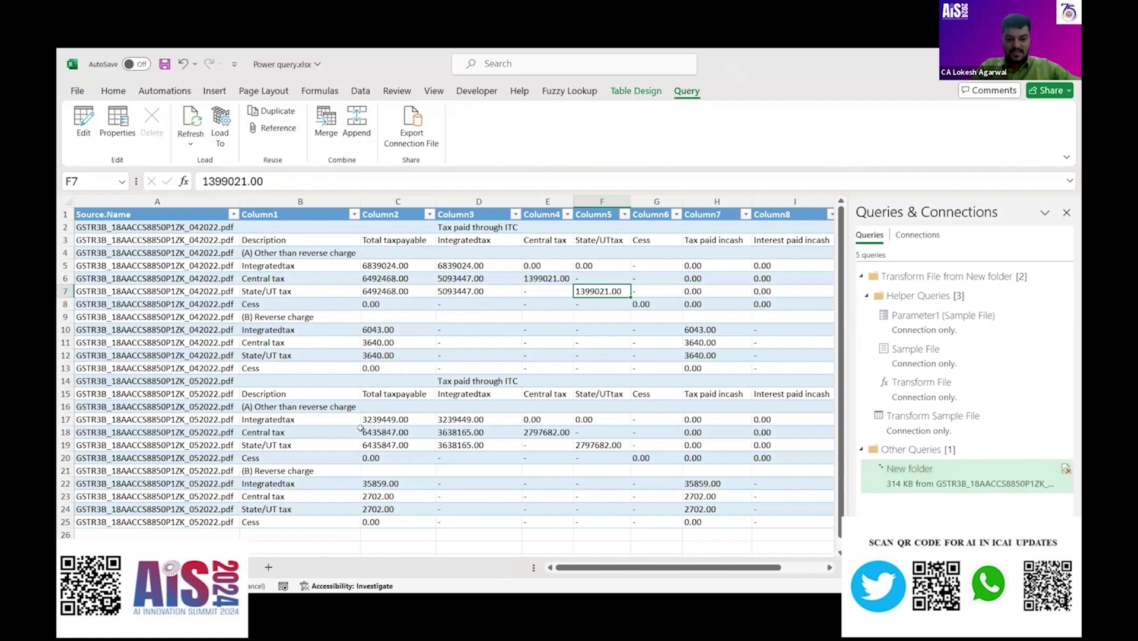
pyautogui.scroll(-3, 360, 428)
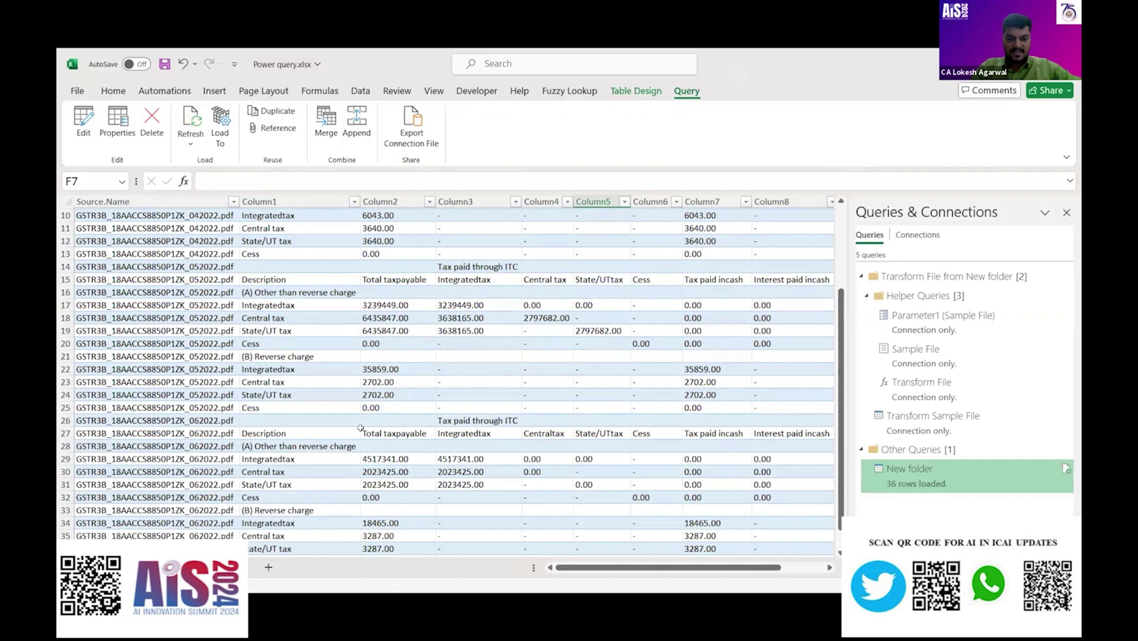
pyautogui.scroll(-2, 360, 427)
pyautogui.moveTo(155, 373); pyautogui.dragTo(775, 499)
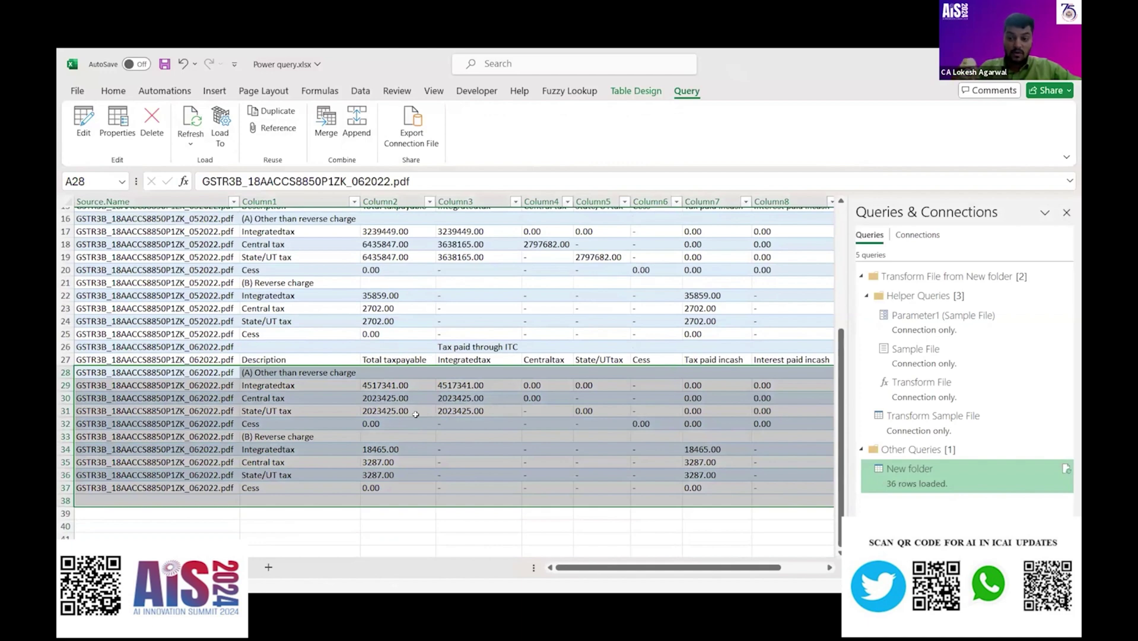
pyautogui.scroll(5, 416, 413)
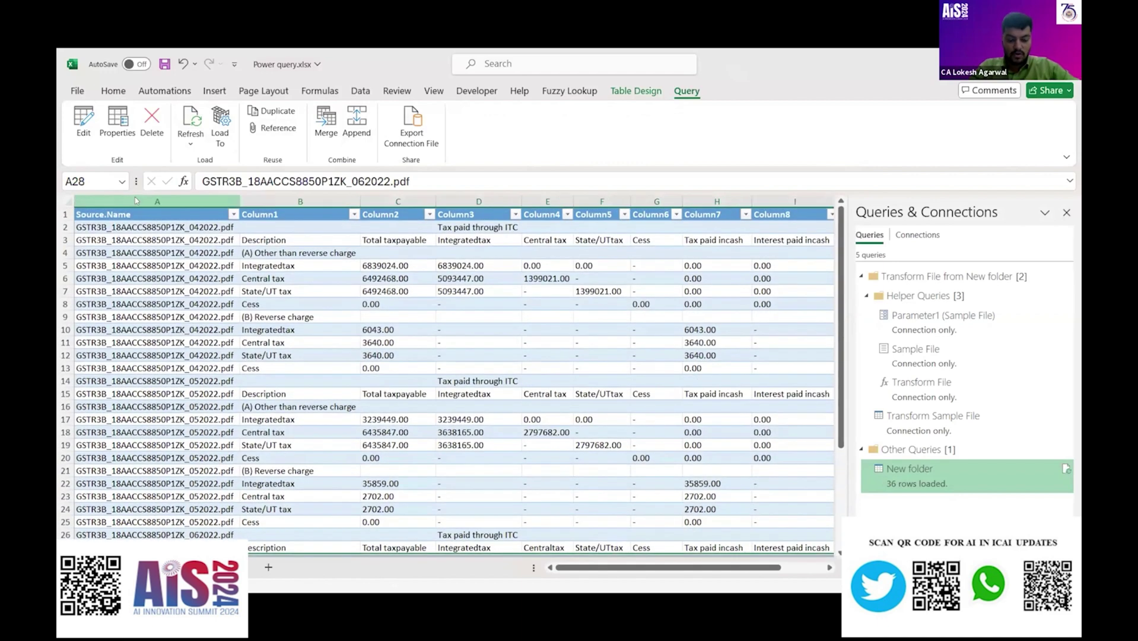
pyautogui.hotkey('alt', 'Tab')
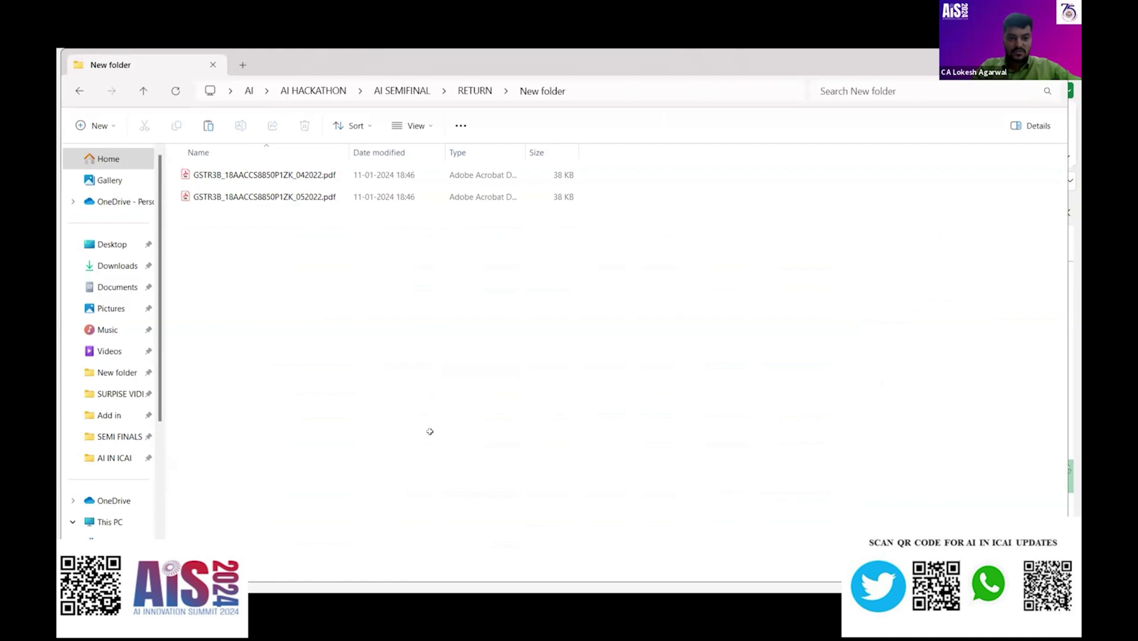
# Confirm in Excel that the refresh dropped the 062022 rows, leaving 24 rows
pyautogui.hotkey('alt', 'Tab')
pyautogui.scroll(-1, 290, 455)
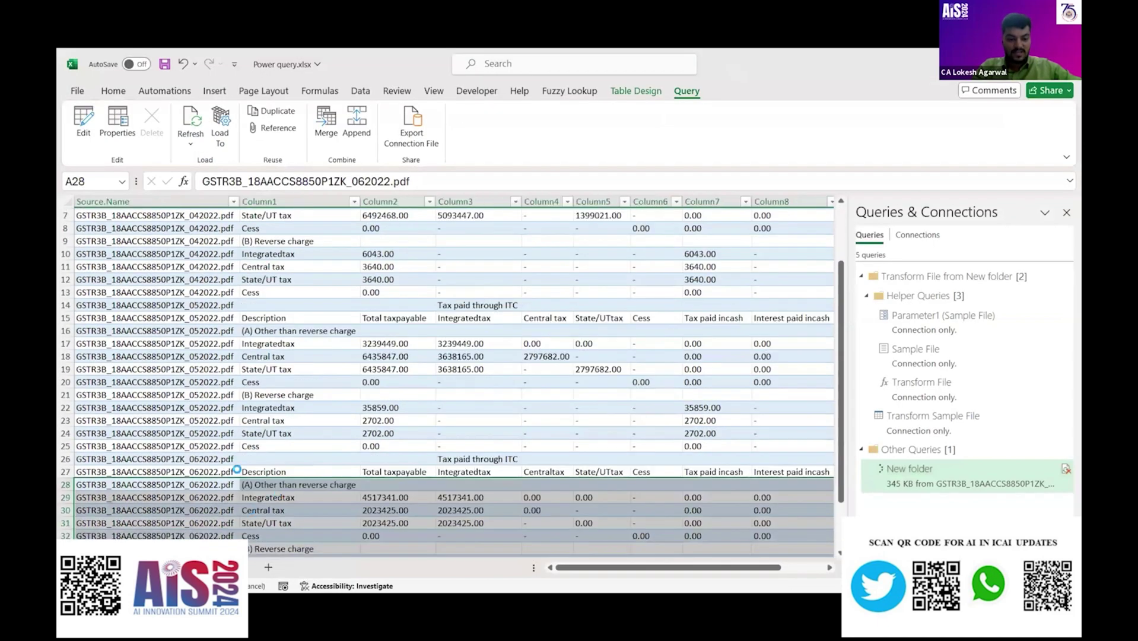
pyautogui.moveTo(221, 456); pyautogui.dragTo(624, 477)
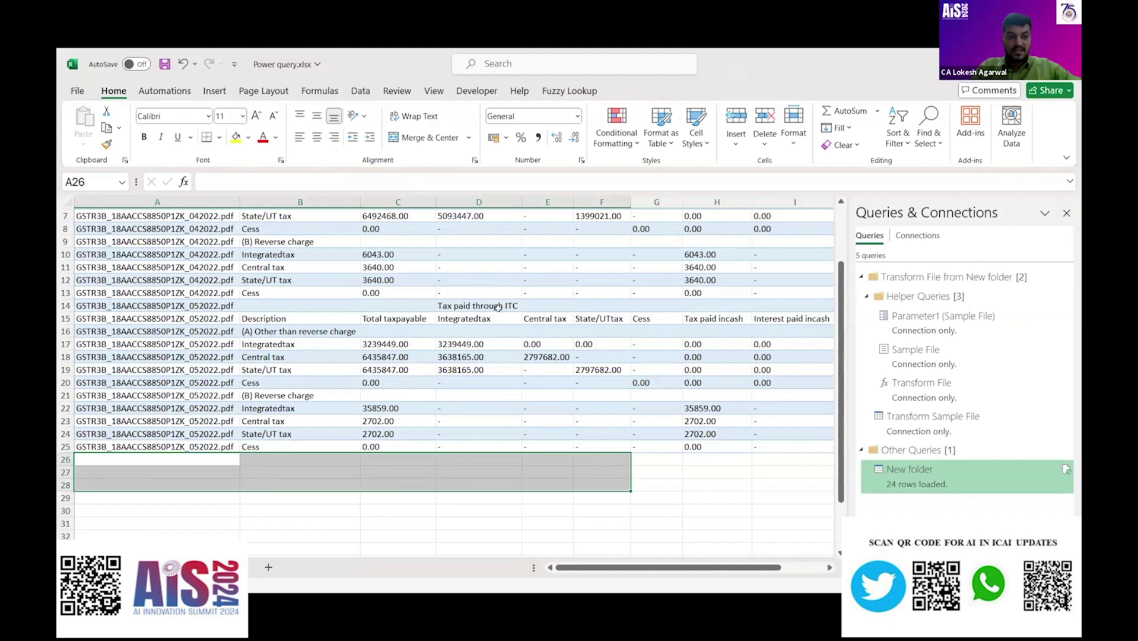
pyautogui.scroll(2, 624, 477)
# Open the New folder query for editing from the Query tab
pyautogui.click(300, 291)
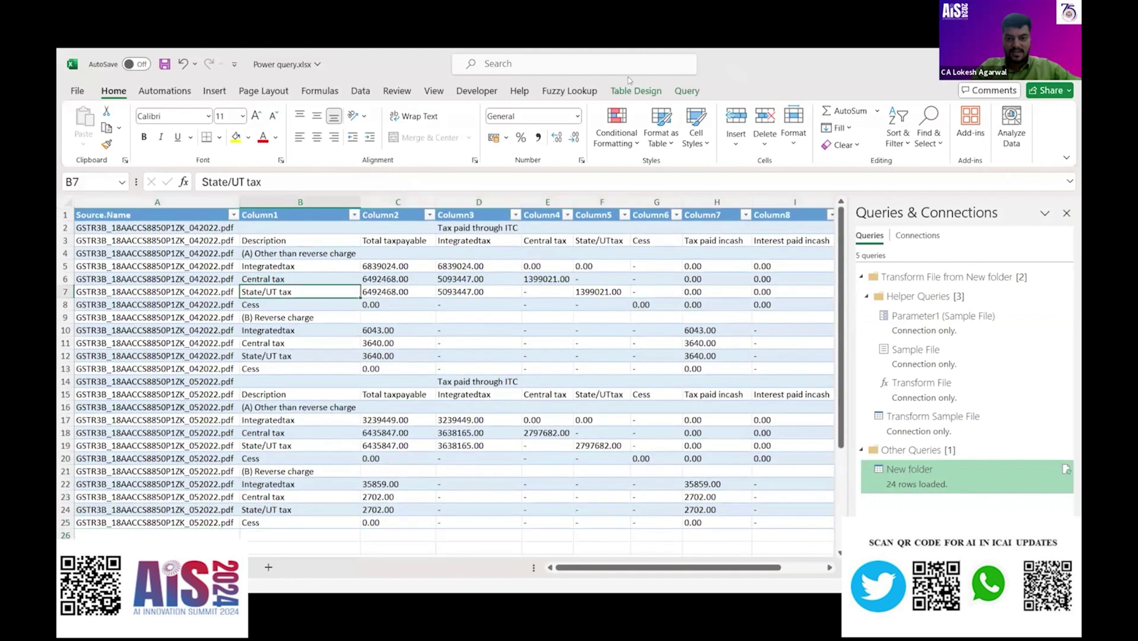
pyautogui.click(687, 91)
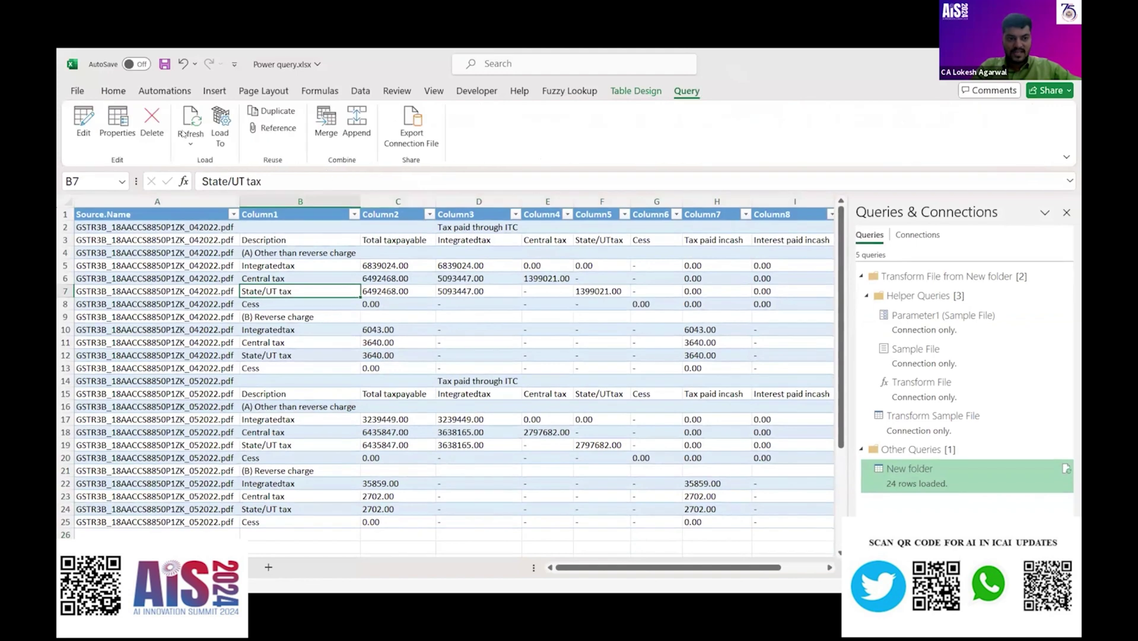
pyautogui.click(92, 117)
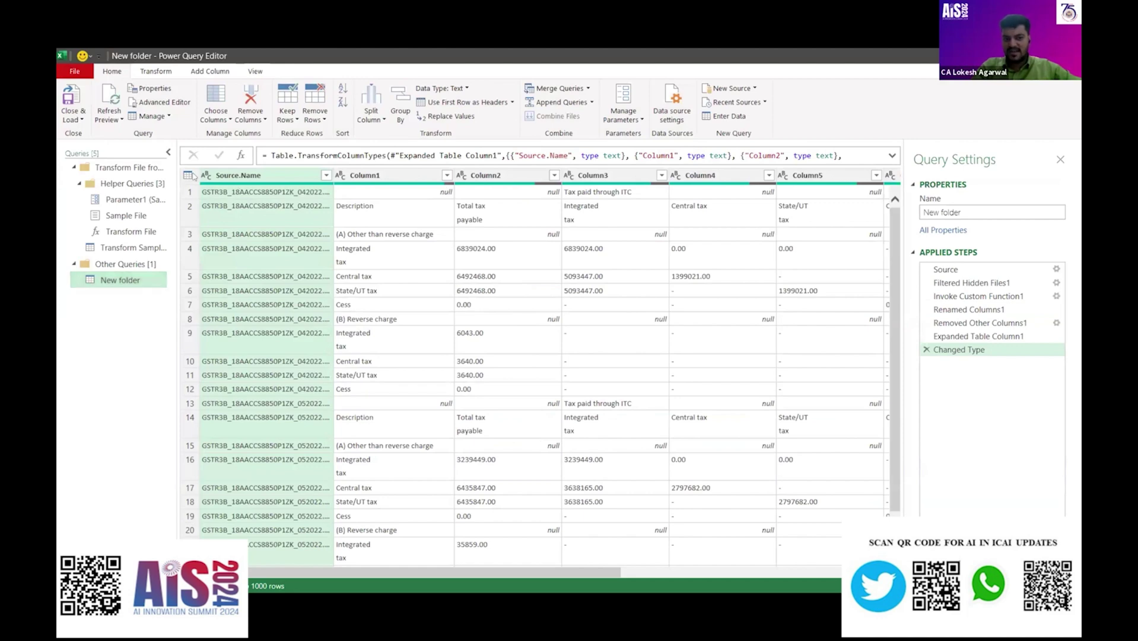
# Remove the top 1 row from the combined table
pyautogui.click(190, 175)
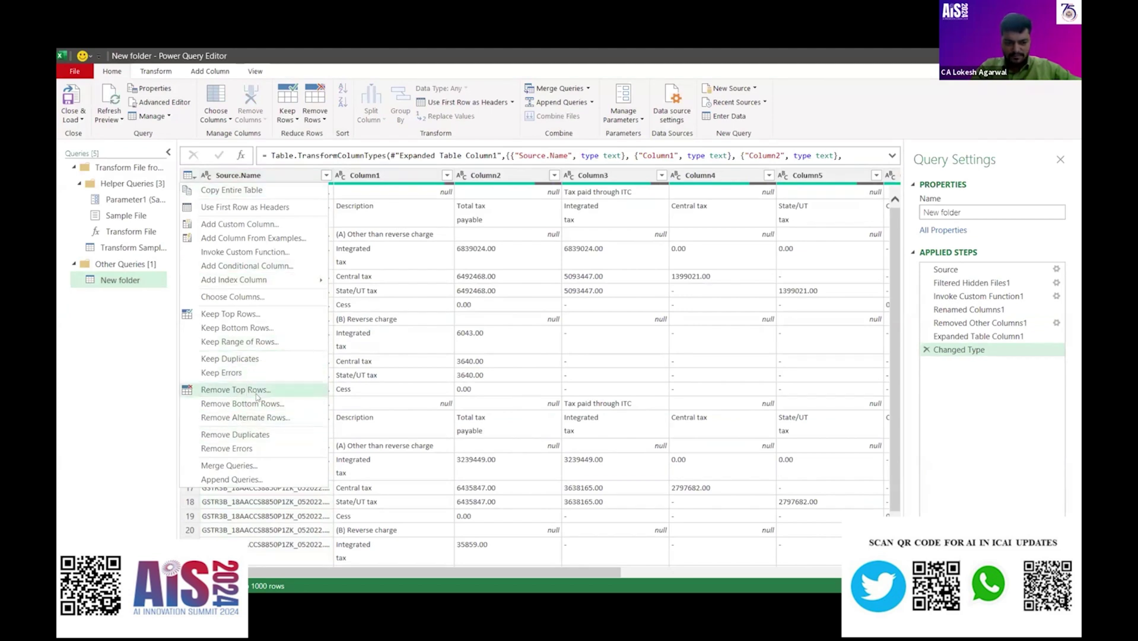
pyautogui.click(288, 385)
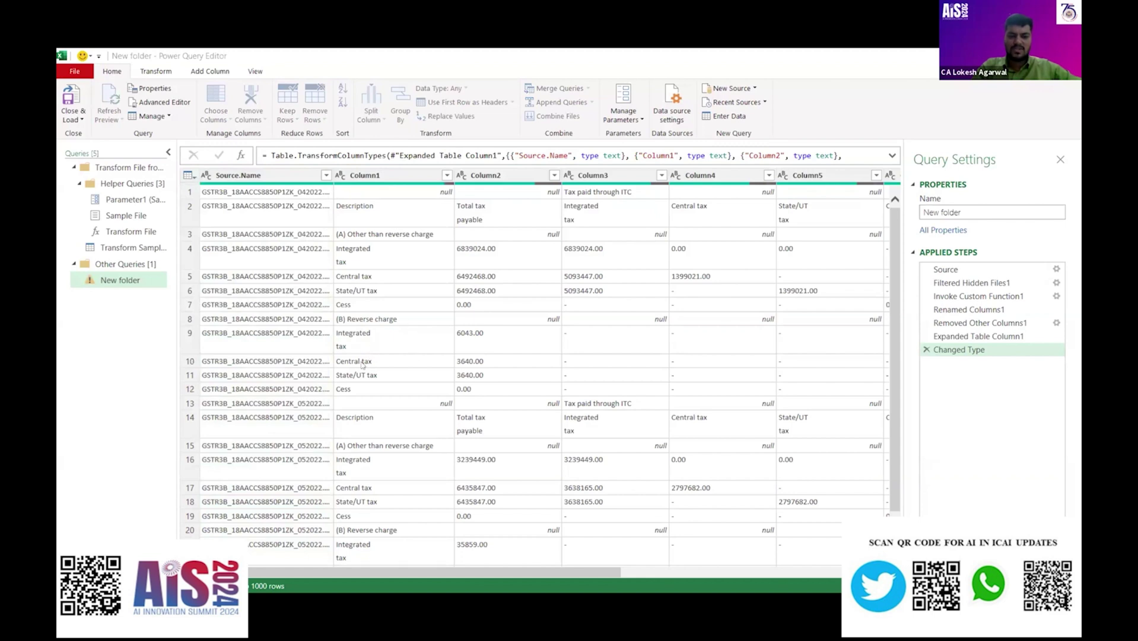
pyautogui.write('1')
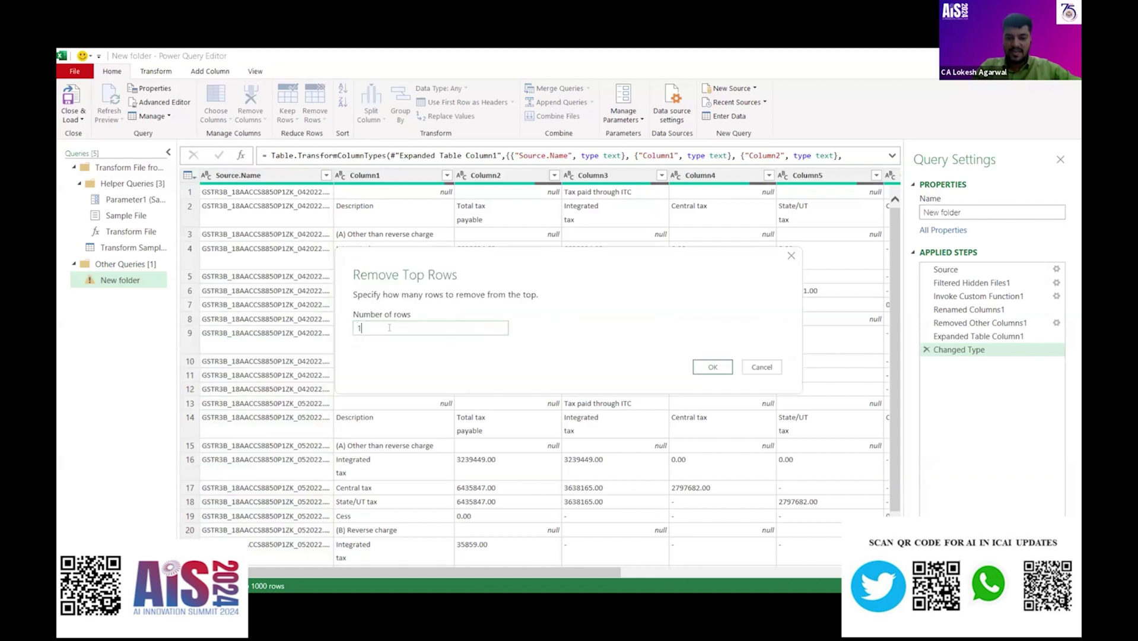
pyautogui.click(712, 366)
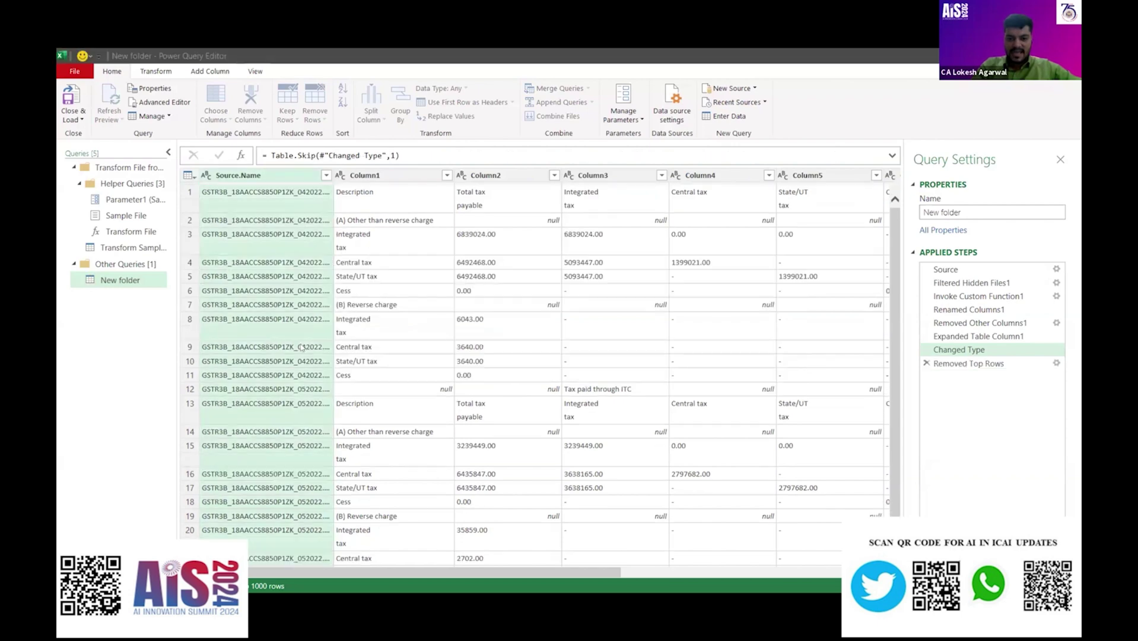
# Promote the first row to column headers: Description, Total tax payable, Integrated tax, Central tax
pyautogui.click(357, 200)
pyautogui.click(507, 198)
pyautogui.click(616, 196)
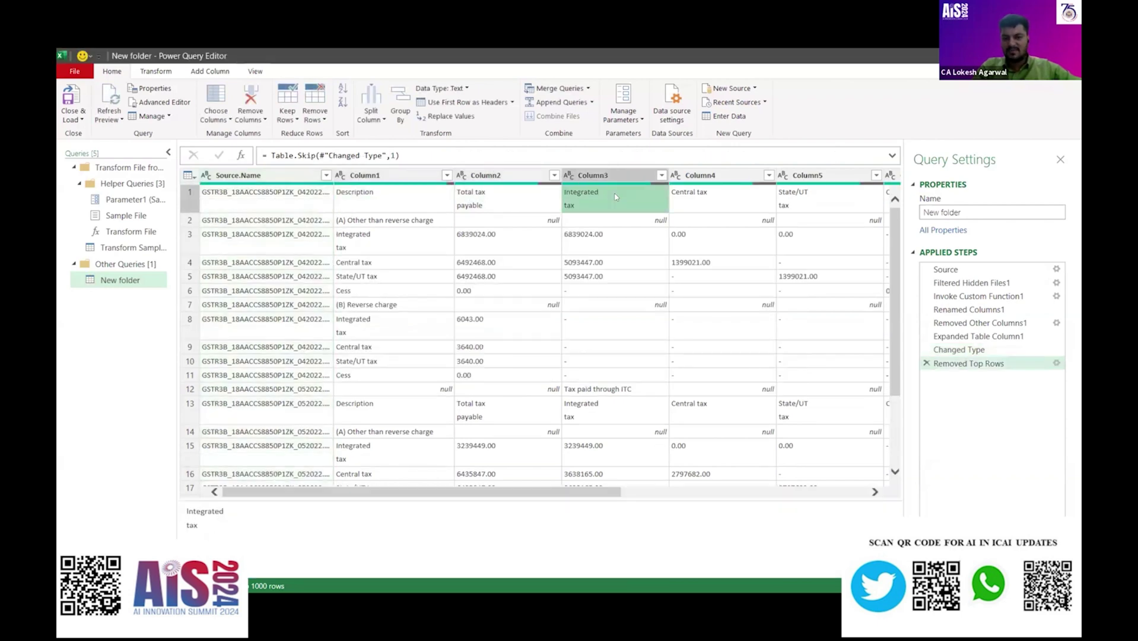
pyautogui.click(704, 200)
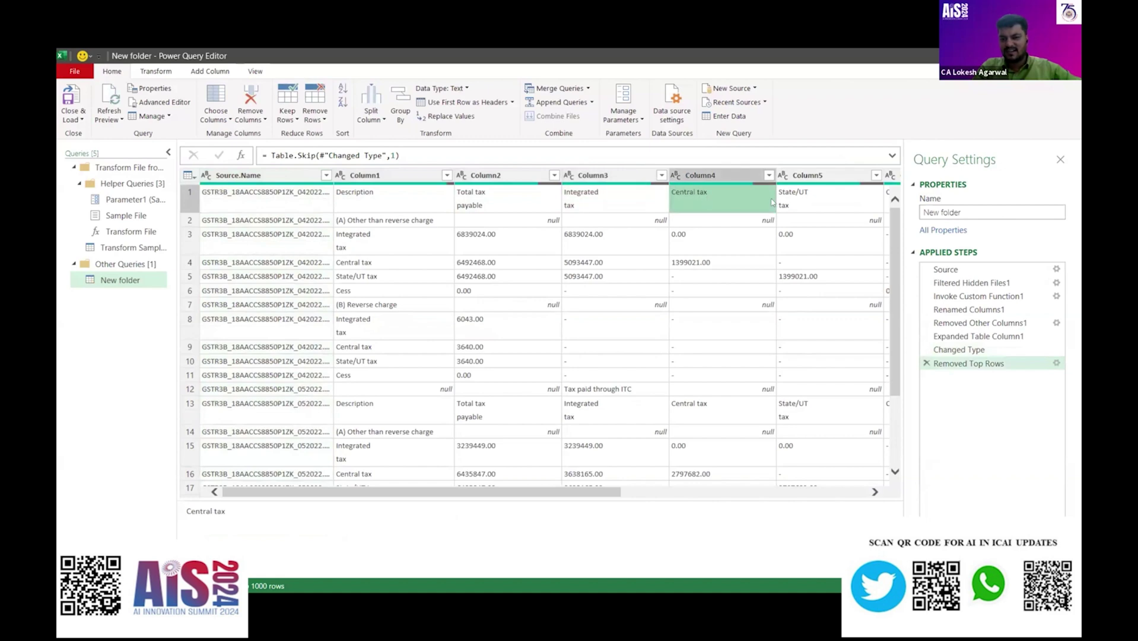
pyautogui.click(188, 175)
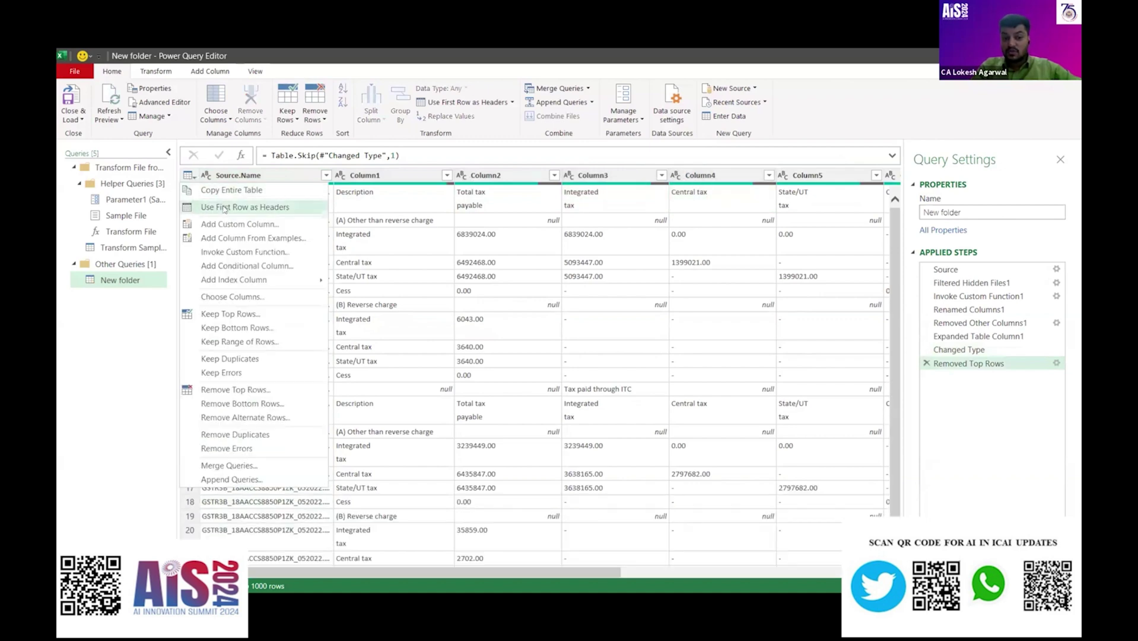
pyautogui.click(226, 207)
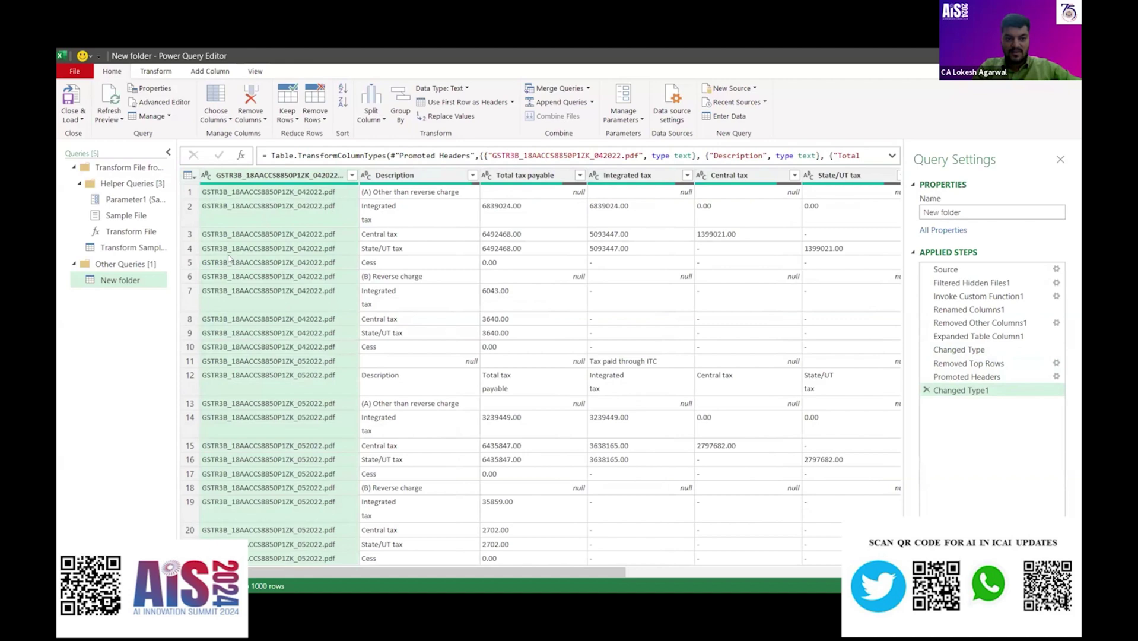
# Remove alternate rows starting at row 6, removing 7 and keeping 5, leaving 10 rows
pyautogui.click(189, 175)
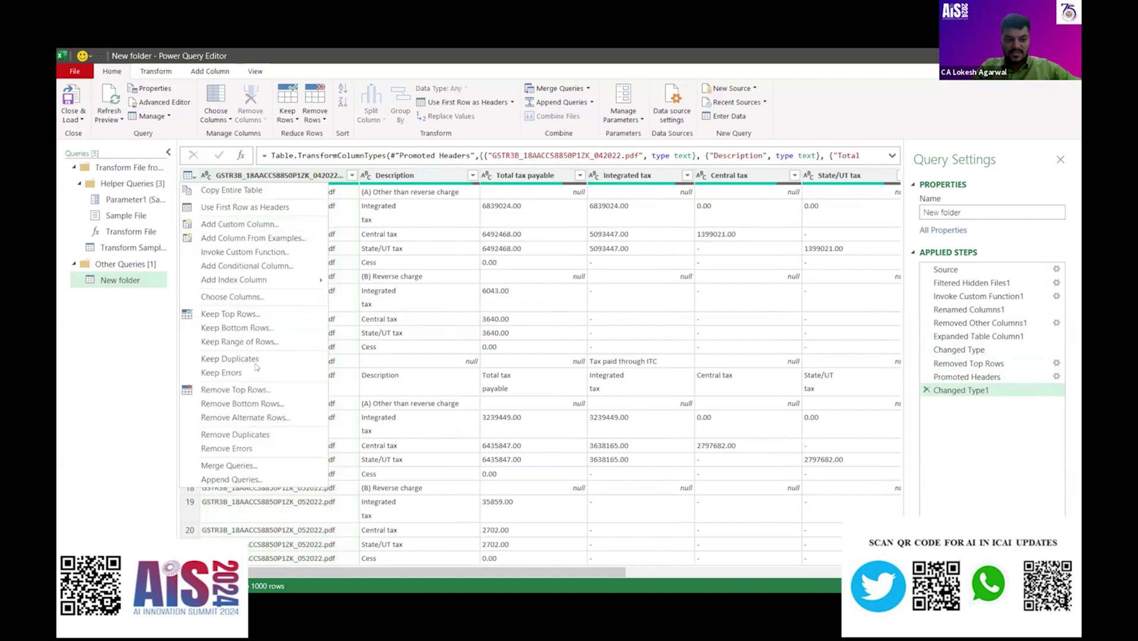
pyautogui.click(256, 418)
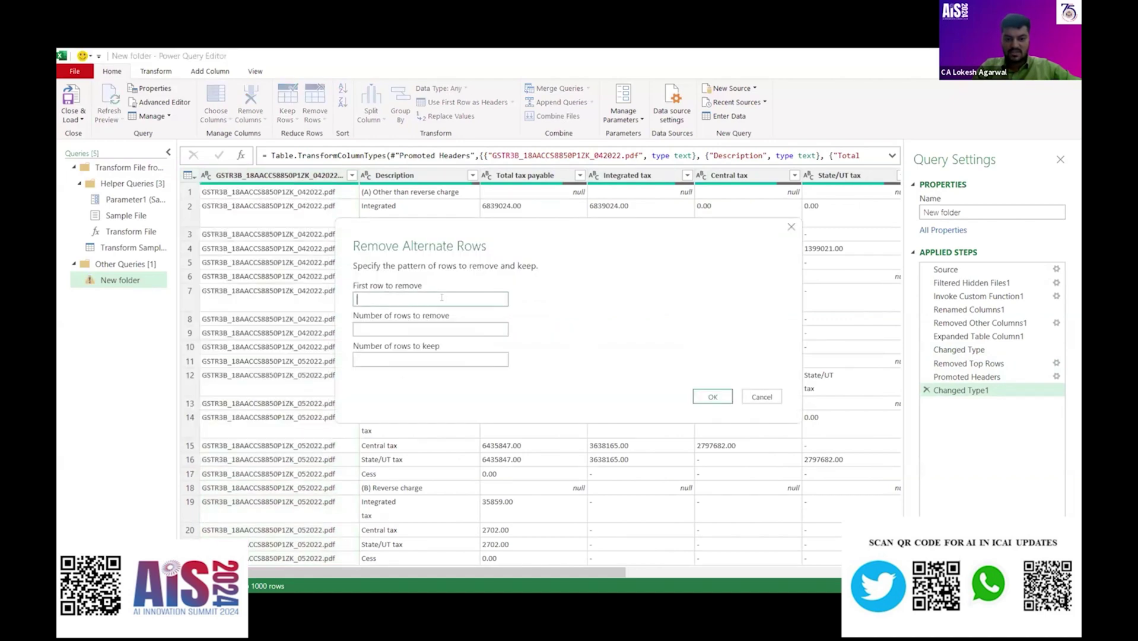
pyautogui.write('6')
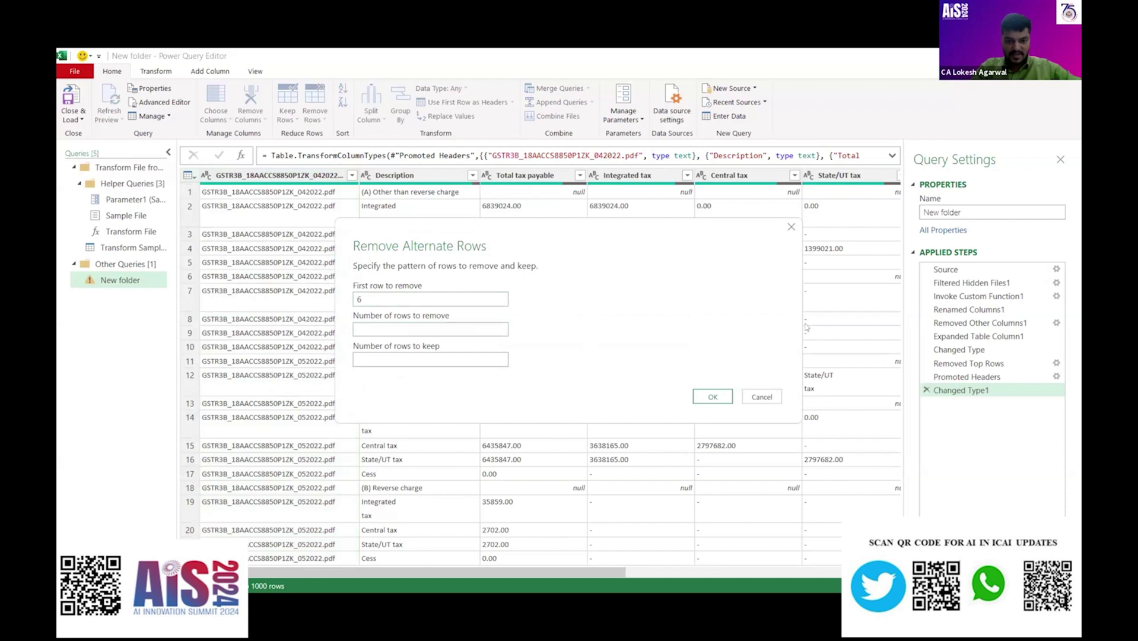
pyautogui.moveTo(555, 302); pyautogui.dragTo(728, 321)
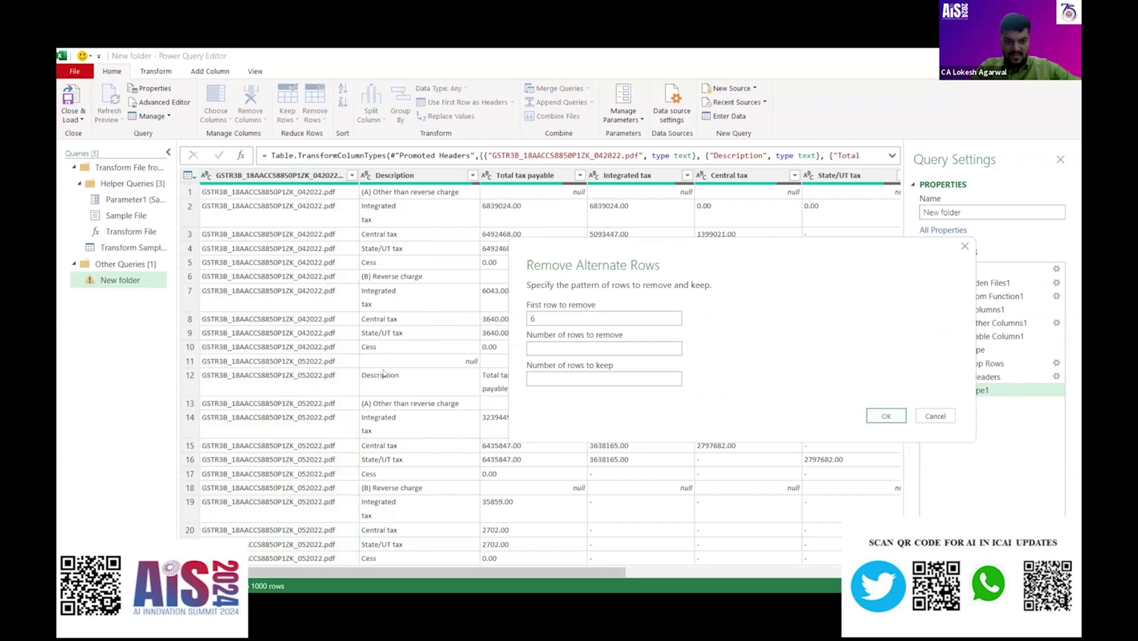
pyautogui.click(544, 351)
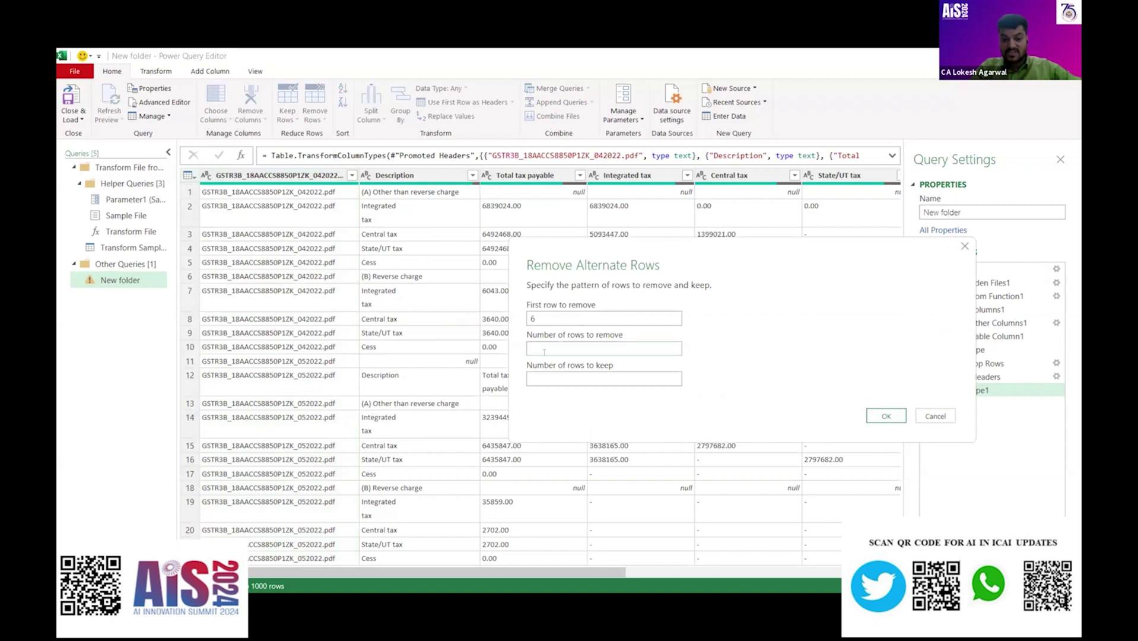
pyautogui.write('7')
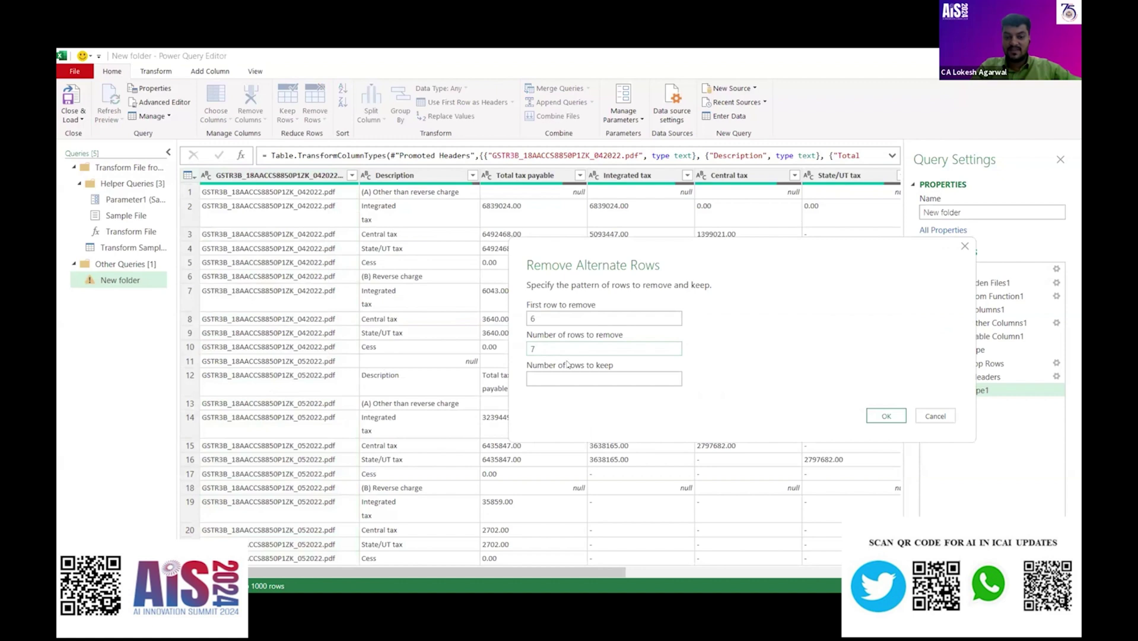
pyautogui.press('Tab')
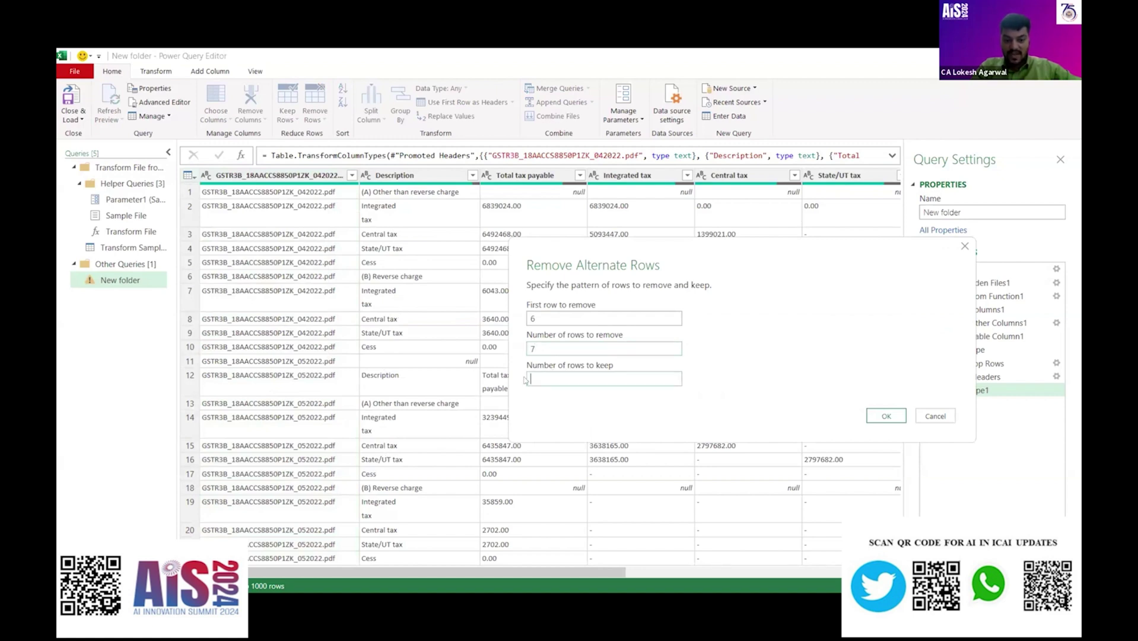
pyautogui.write('5')
pyautogui.click(881, 414)
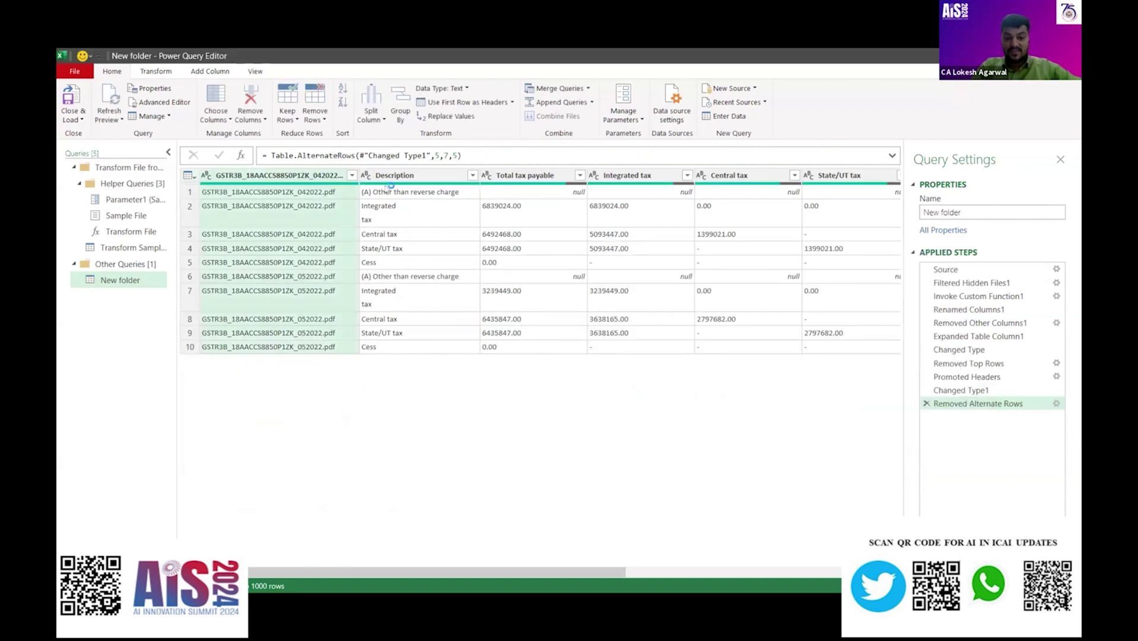
# Load the 10-row table onto the sheet and restore the June 2022 return PDF to New folder
pyautogui.click(74, 101)
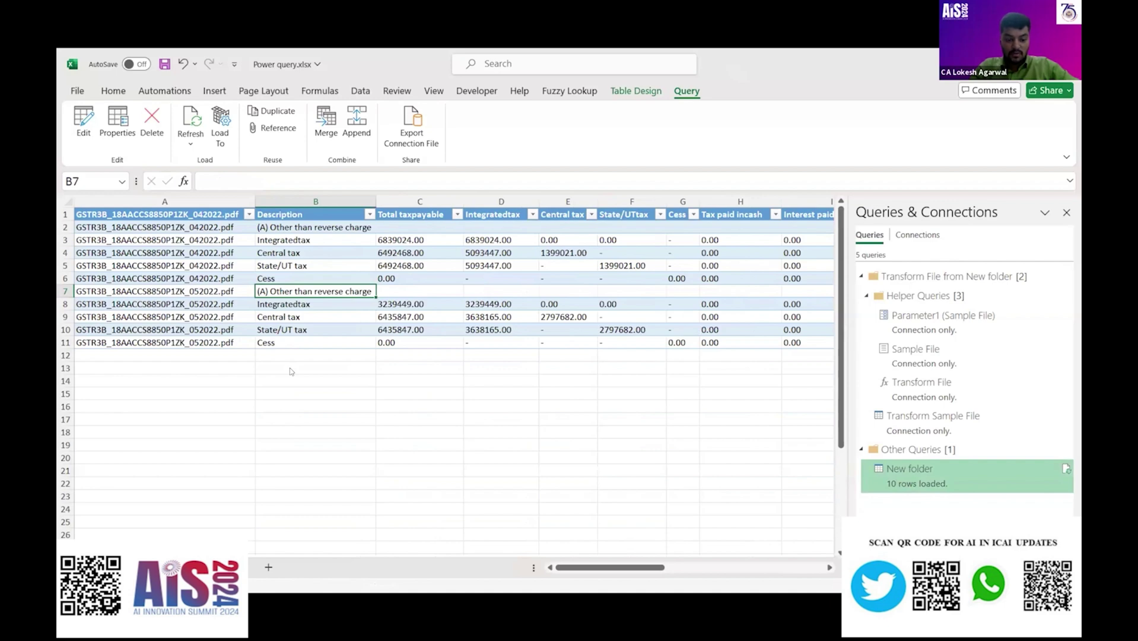
pyautogui.hotkey('alt', 'Tab')
pyautogui.press('Return')
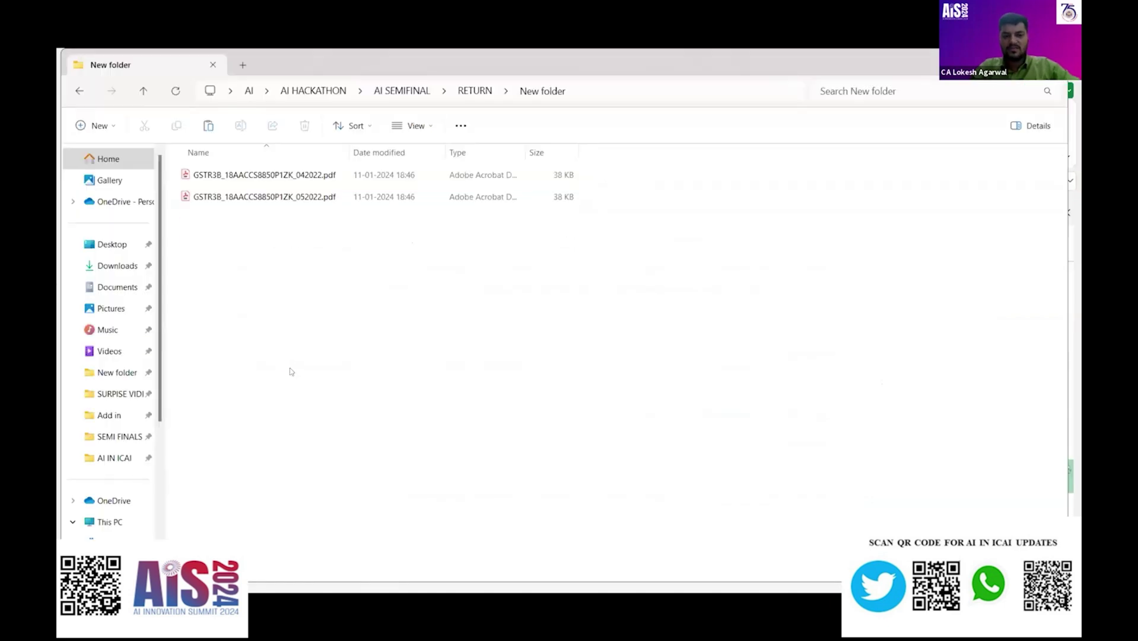
pyautogui.press('Down')
pyautogui.press('Down')
pyautogui.press('Down')
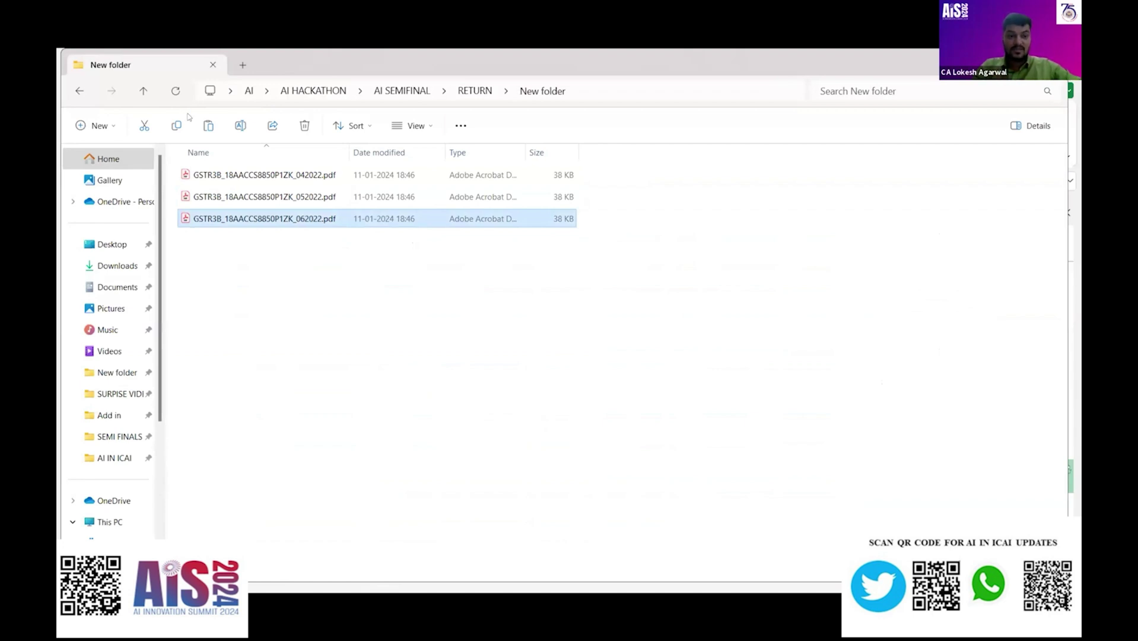
pyautogui.hotkey('alt', 'Tab')
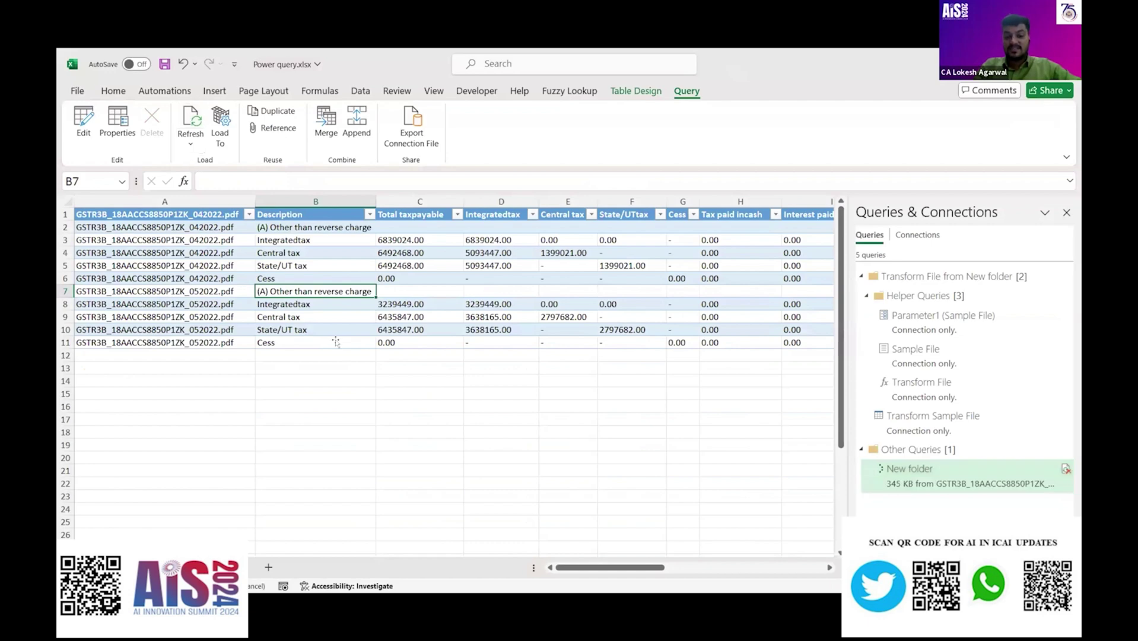